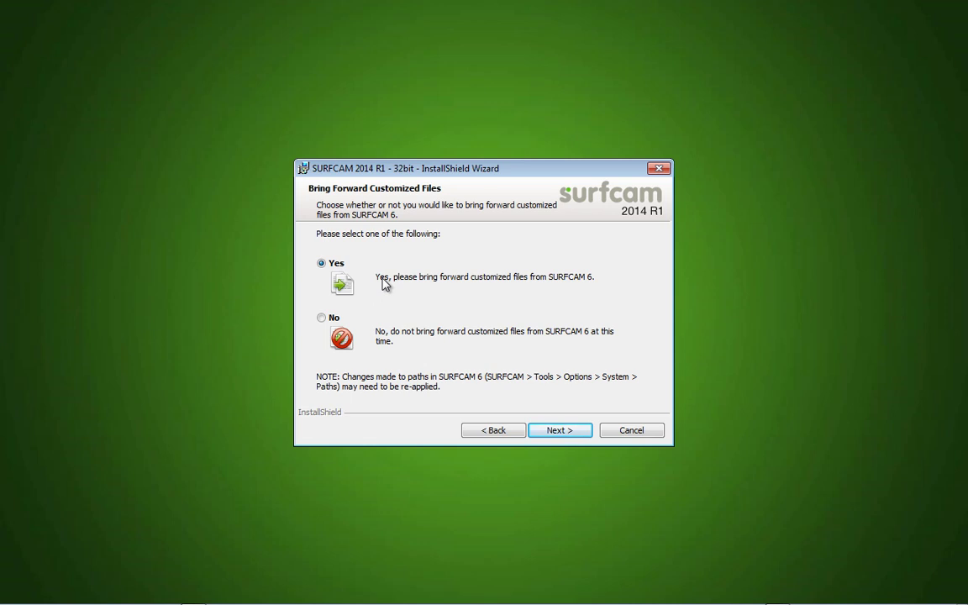
Keep bringing forward the SURFCAM 6 customized files and begin the SURFCAM installation.
click(584, 432)
click(584, 432)
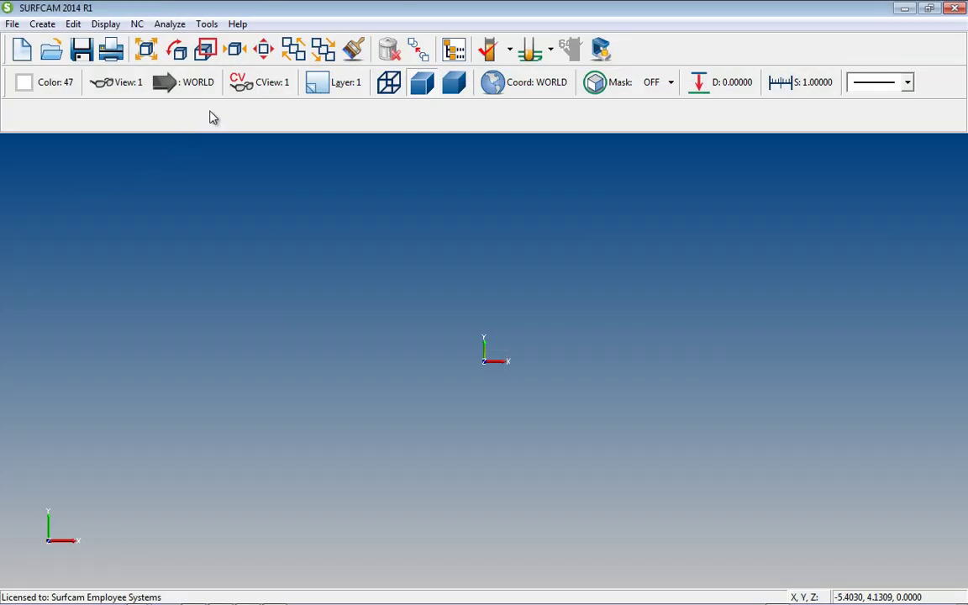
Run the Support Assistant with post processors and PostMenu.cfg attached, collecting data into SURFCAM_SUPPORT.
click(238, 23)
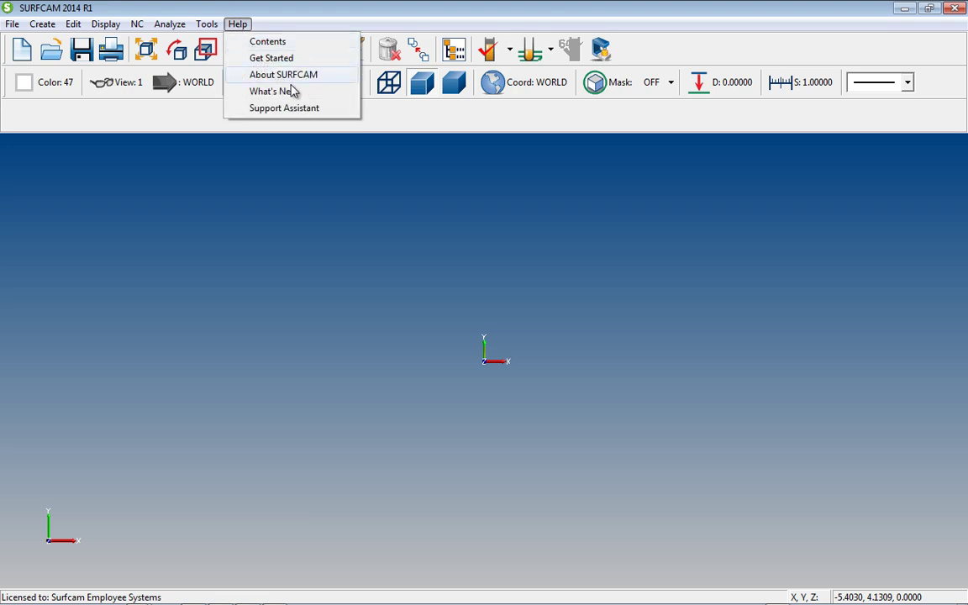
click(321, 109)
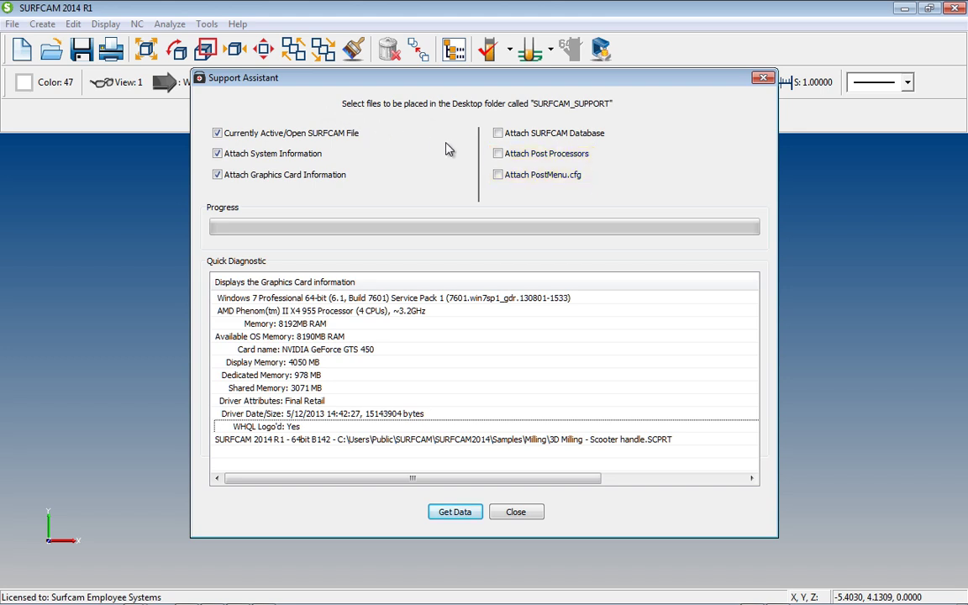
click(500, 155)
click(498, 175)
click(455, 512)
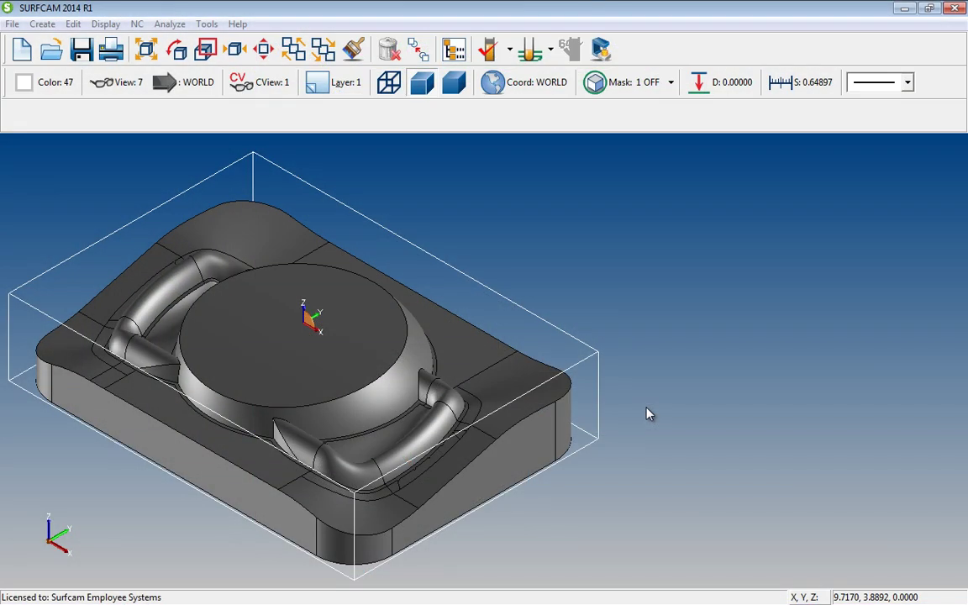
Make the Stock and Part Wireframe layers invisible and apply the change.
click(336, 82)
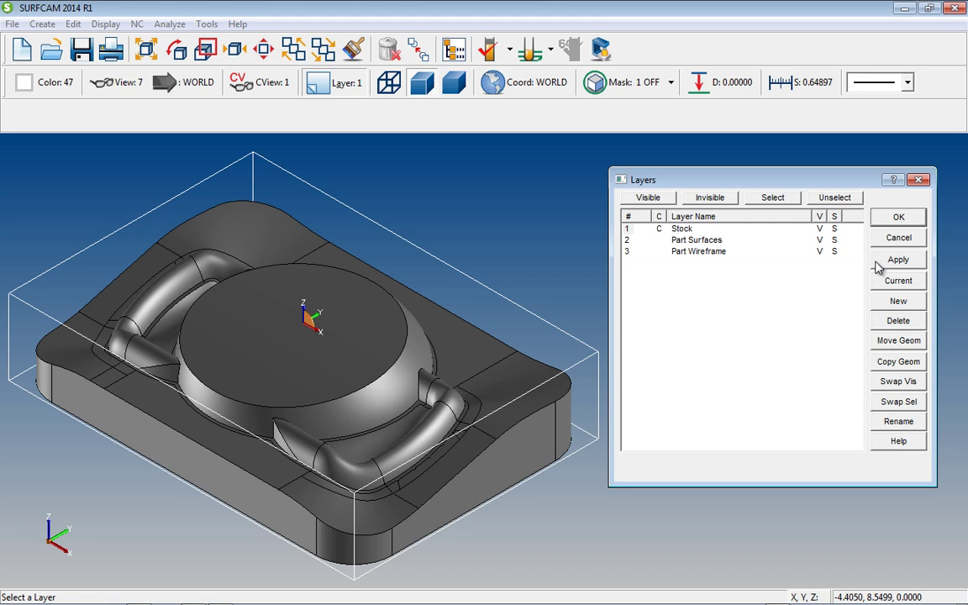
click(819, 228)
click(822, 251)
click(878, 266)
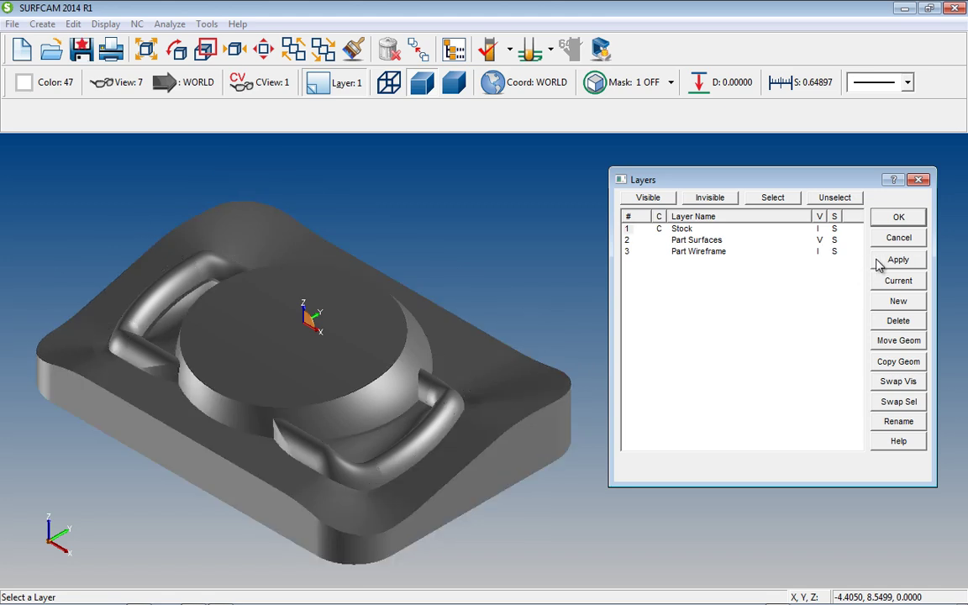
Make the Part Wireframe and Stock layers visible again and apply.
click(819, 251)
click(819, 229)
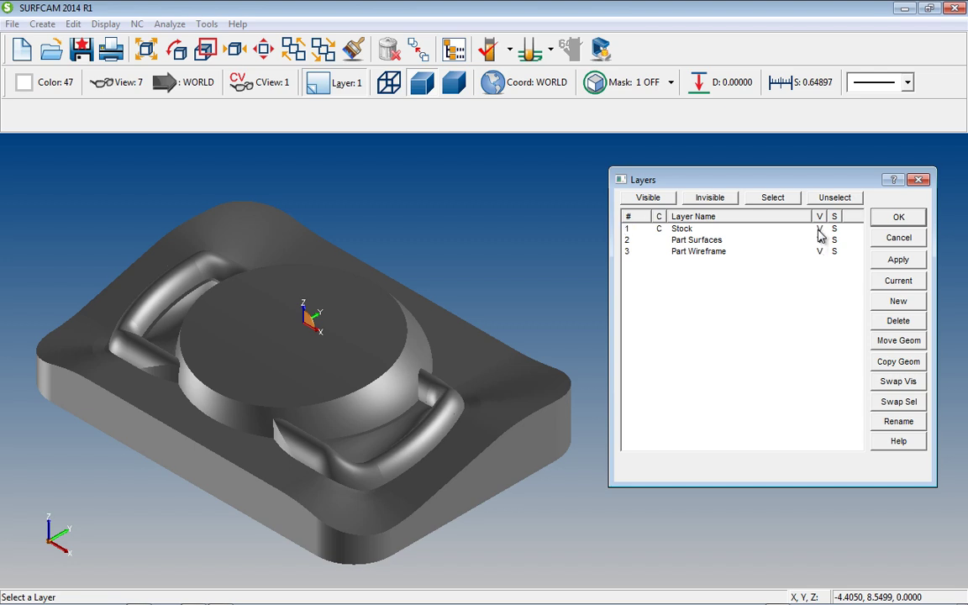
click(878, 265)
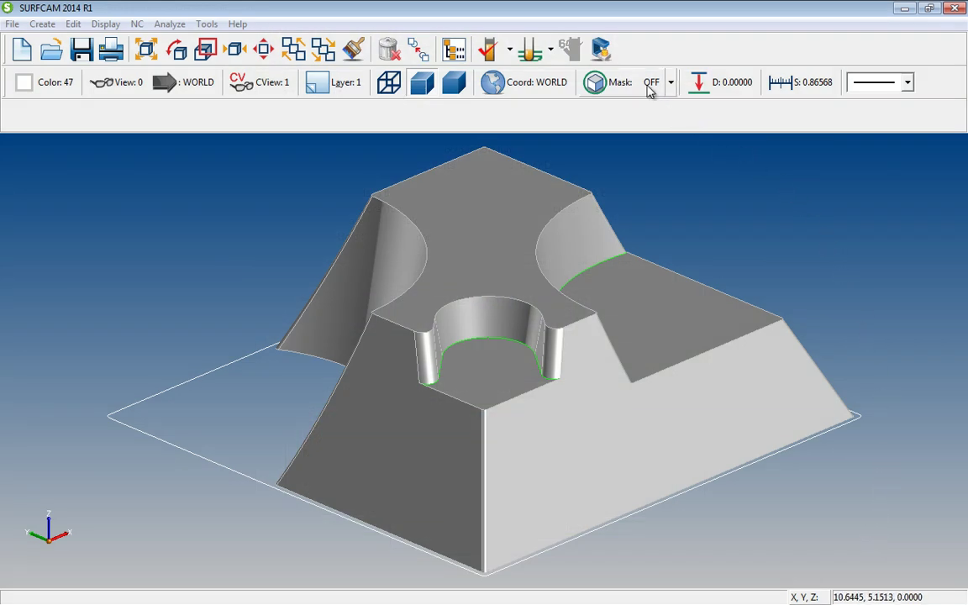
Limit Mask 1 to the green pocket-edge colour and name it 'All Green Elements'.
click(649, 88)
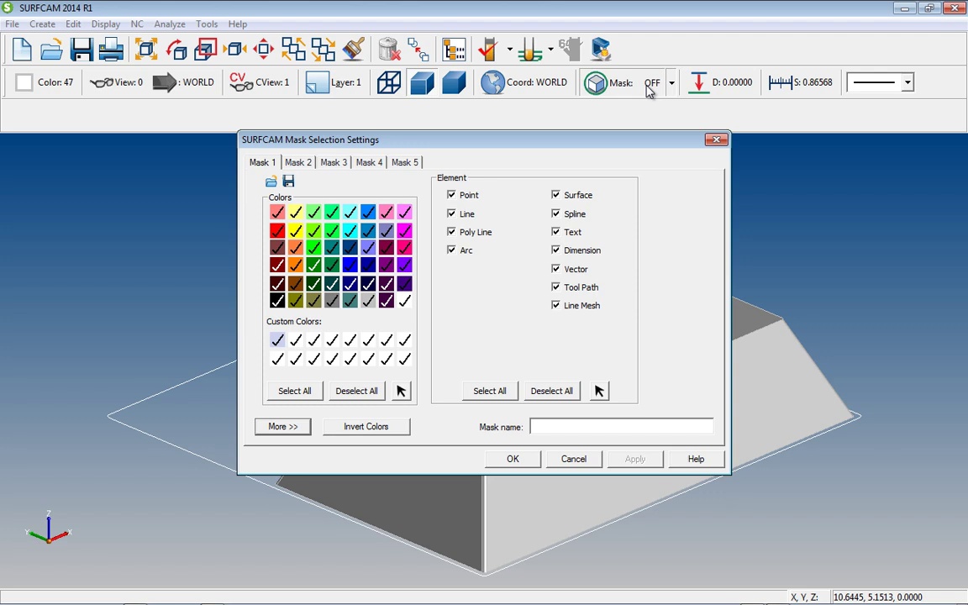
click(358, 392)
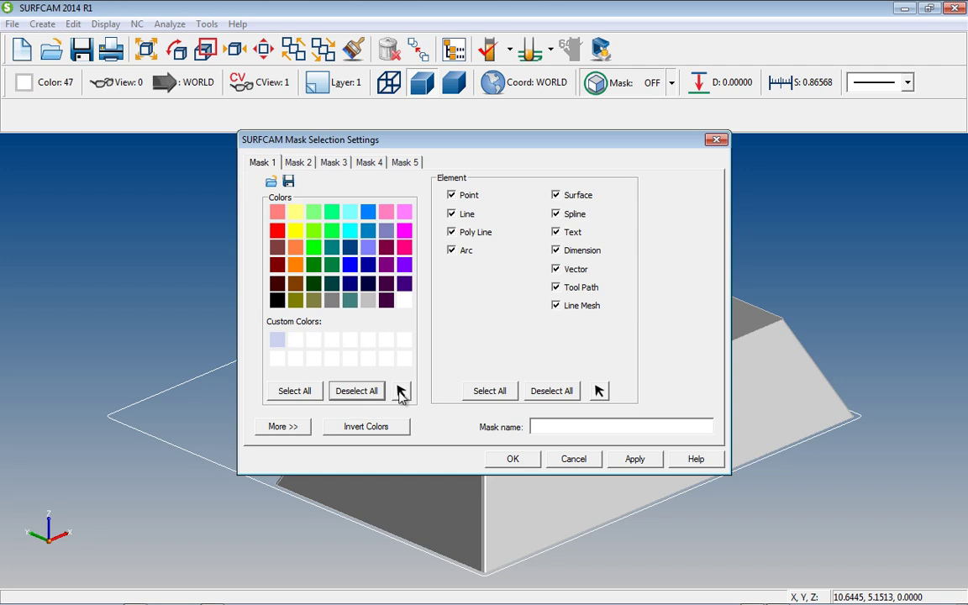
click(400, 391)
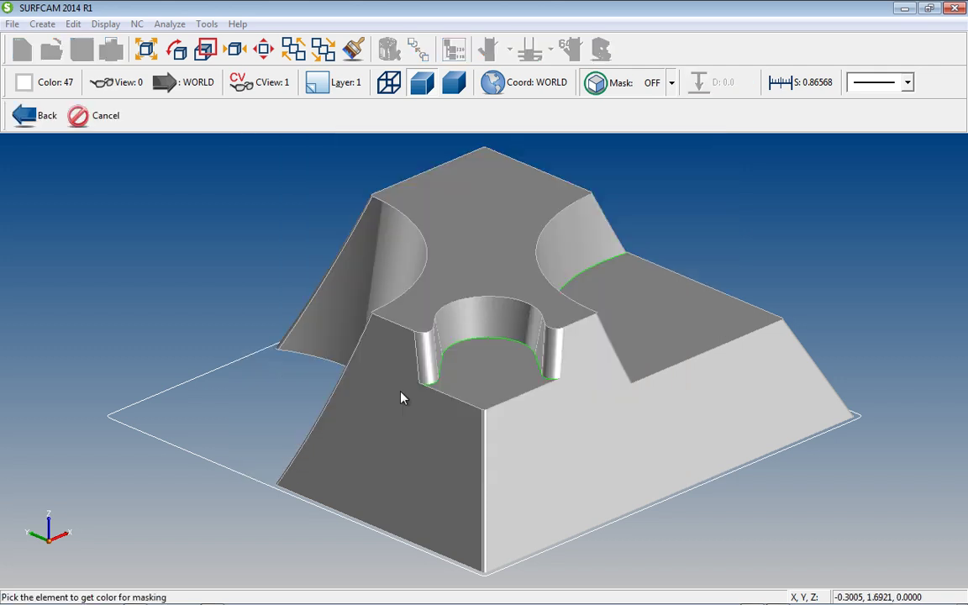
click(495, 340)
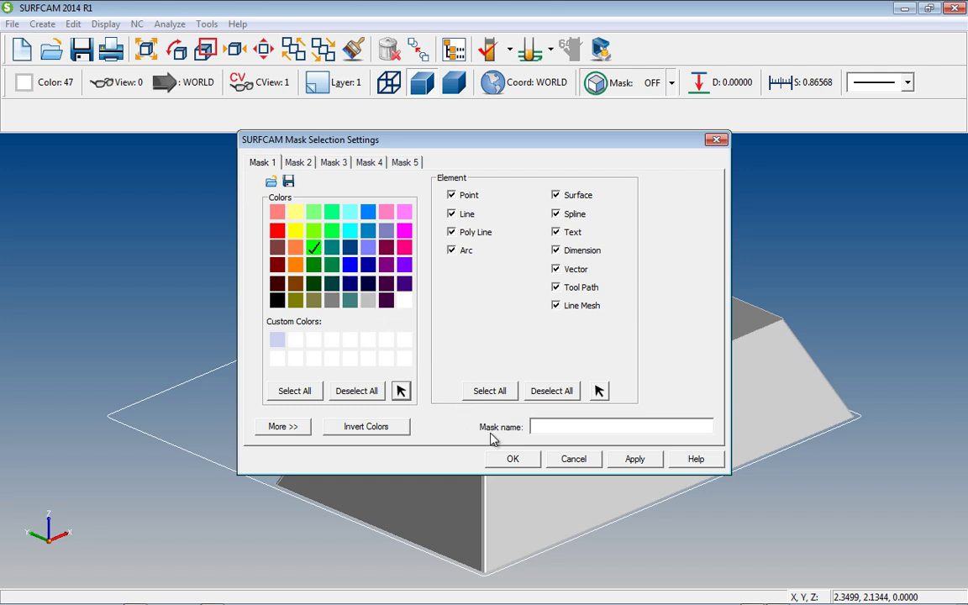
click(540, 427)
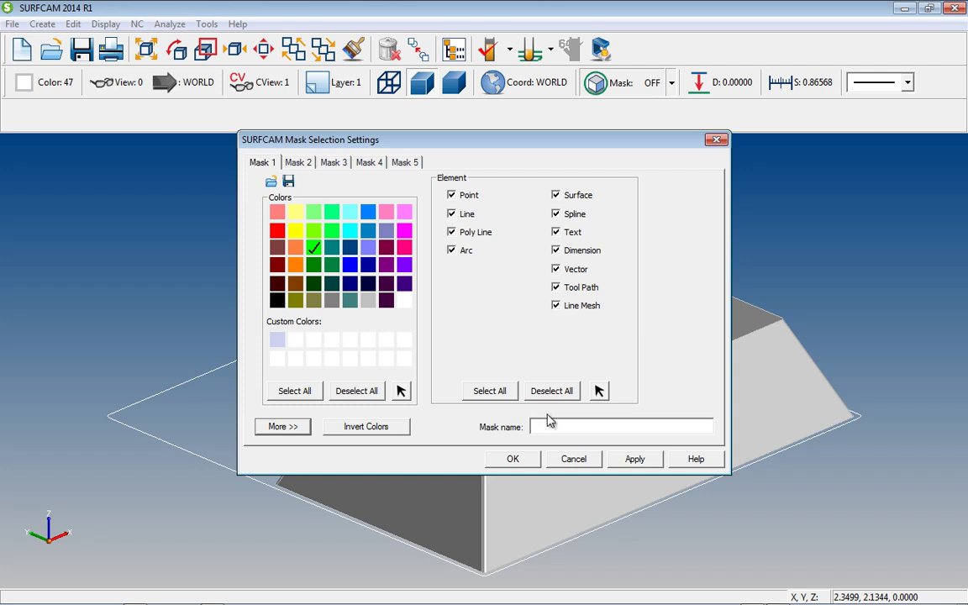
text(All Green Elements)
Set Mask 2 to the white colour with only Line and Arc, named 'White Lines and Arcs'.
click(300, 163)
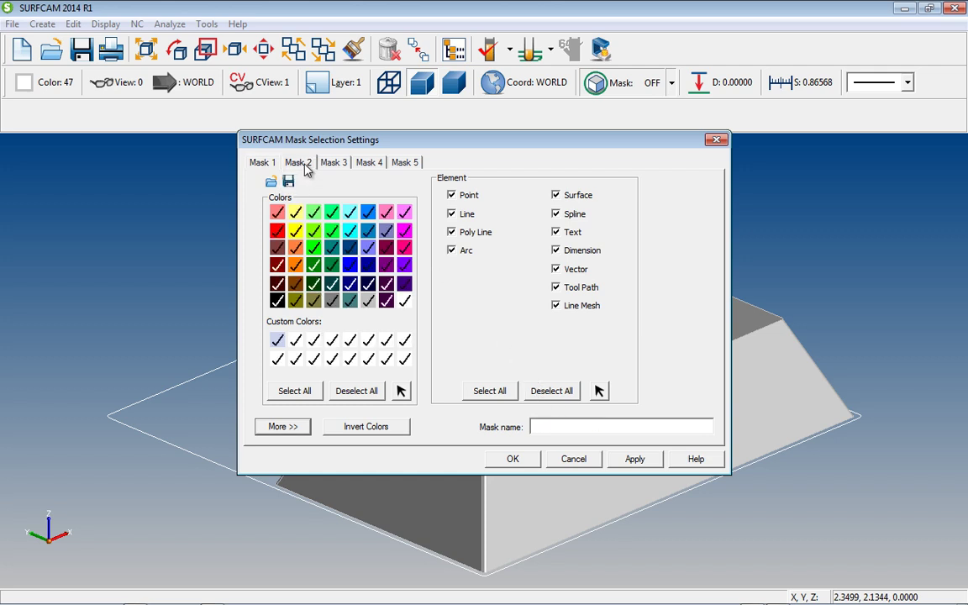
click(360, 392)
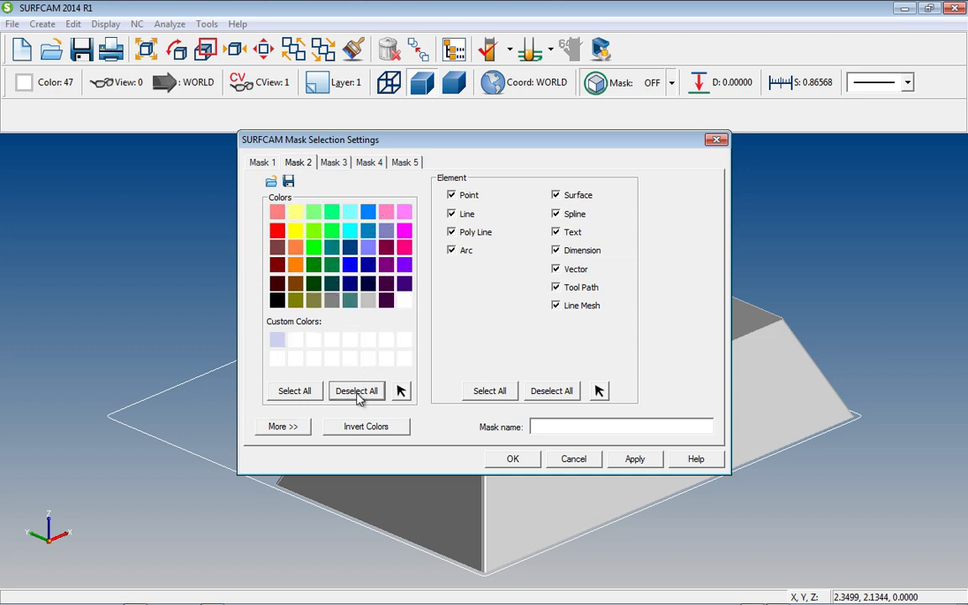
click(400, 390)
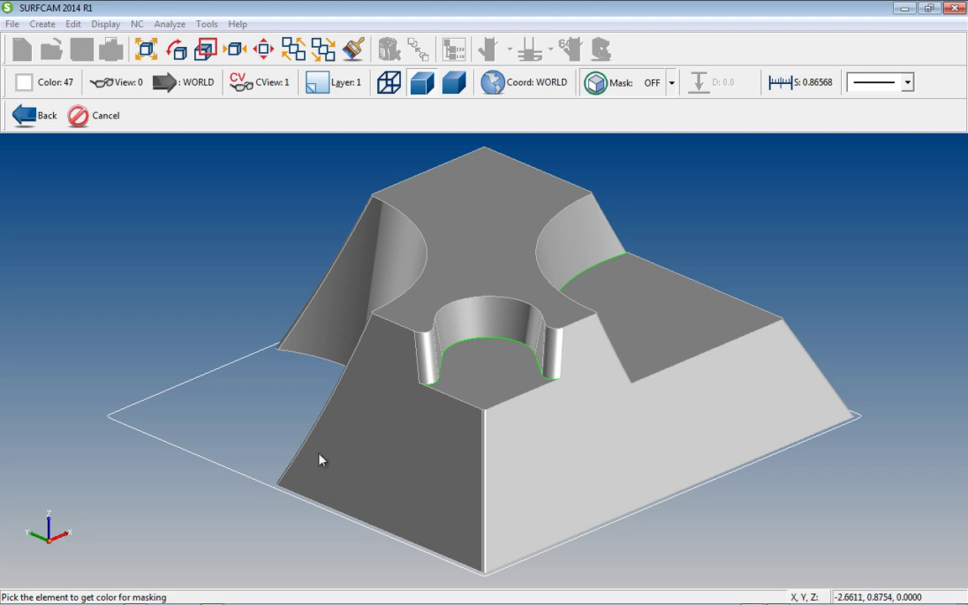
click(252, 478)
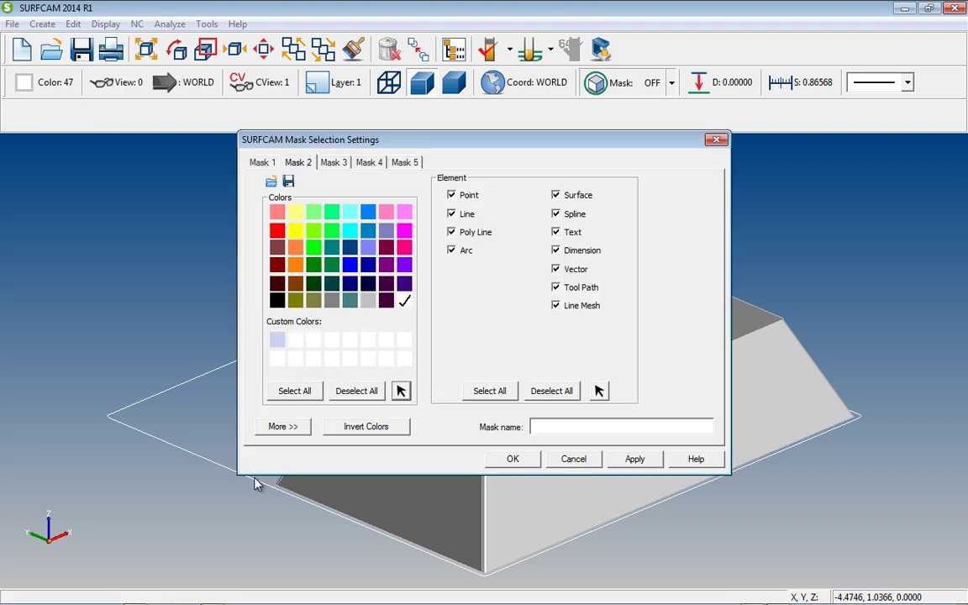
click(544, 395)
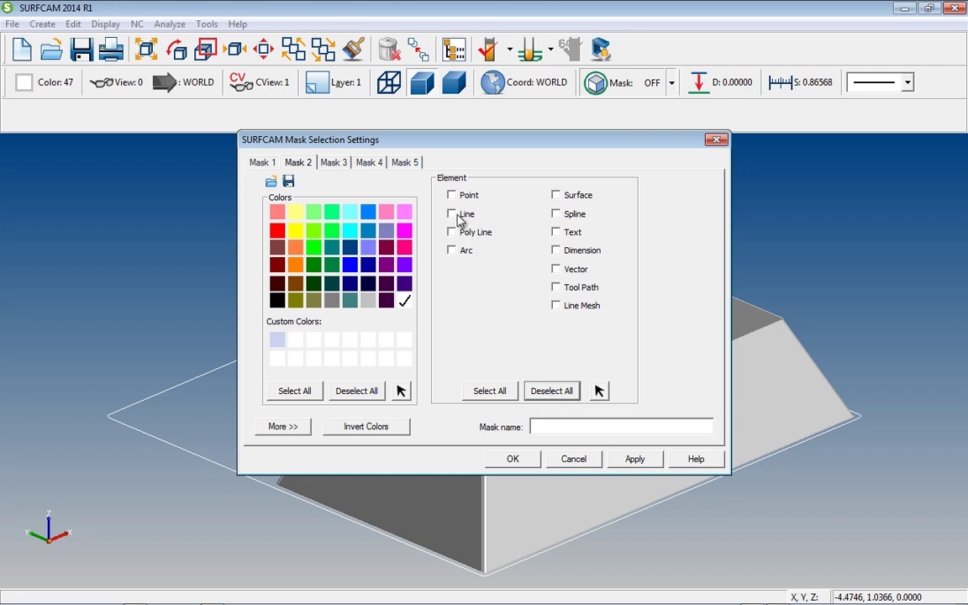
click(455, 215)
click(454, 251)
click(542, 428)
text(White Li)
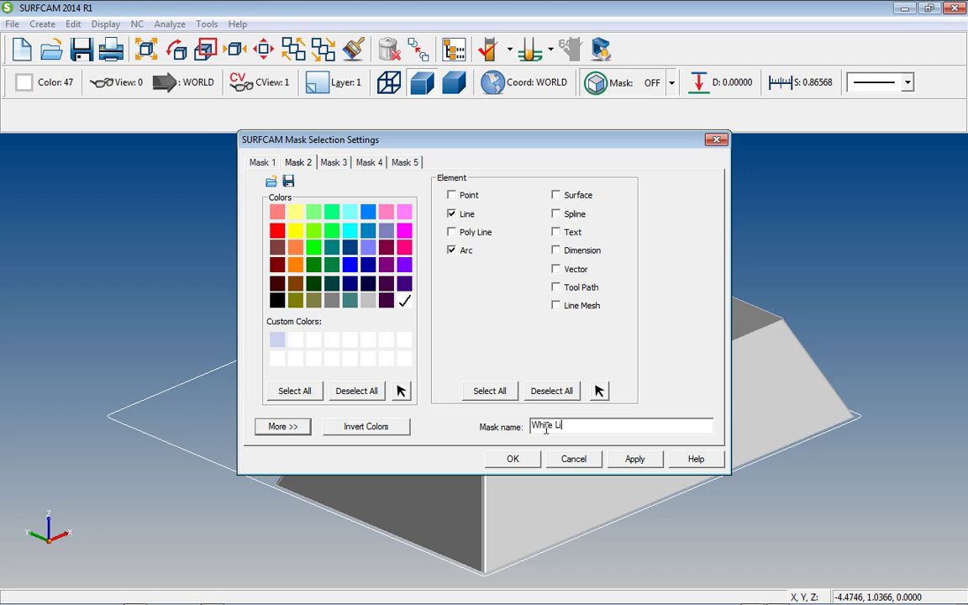
text(nes and Arcs)
Load the All Green Elements template into Mask 3.
click(334, 164)
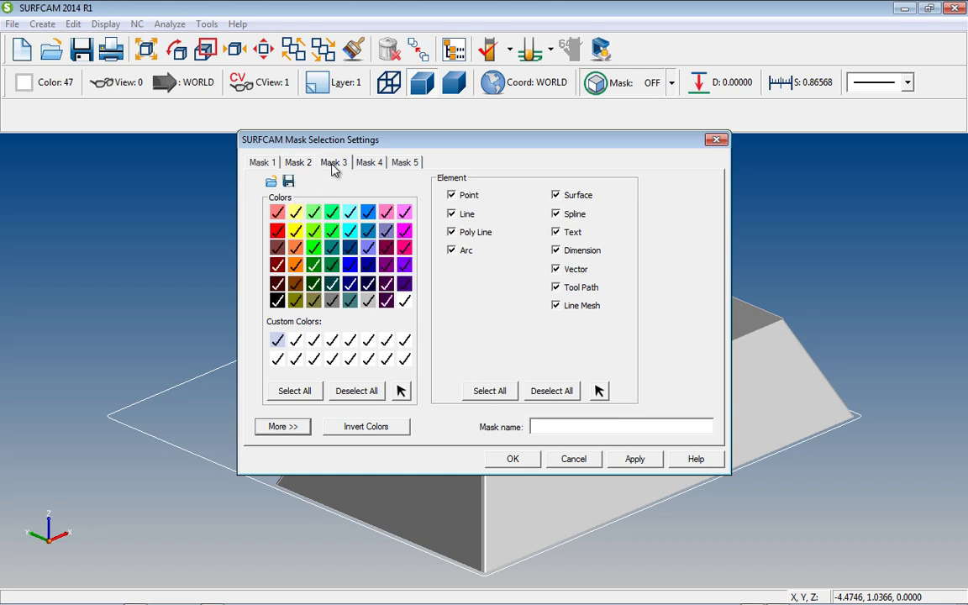
click(271, 182)
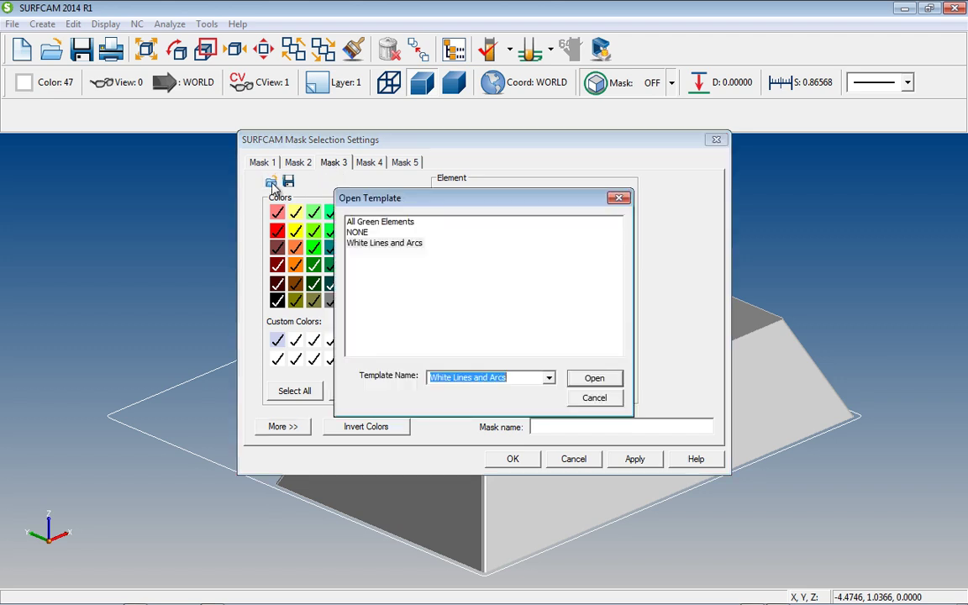
click(382, 243)
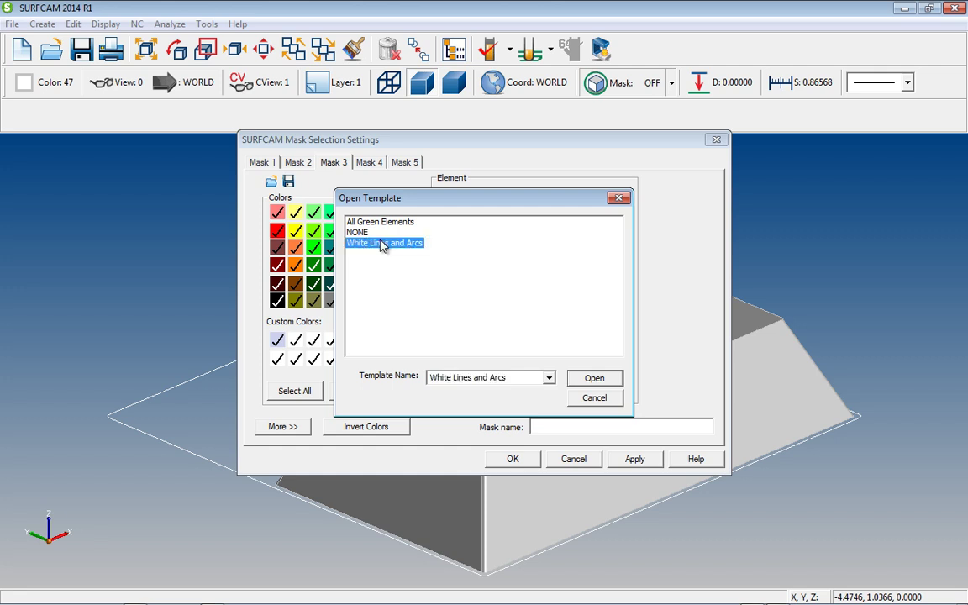
right_click(383, 244)
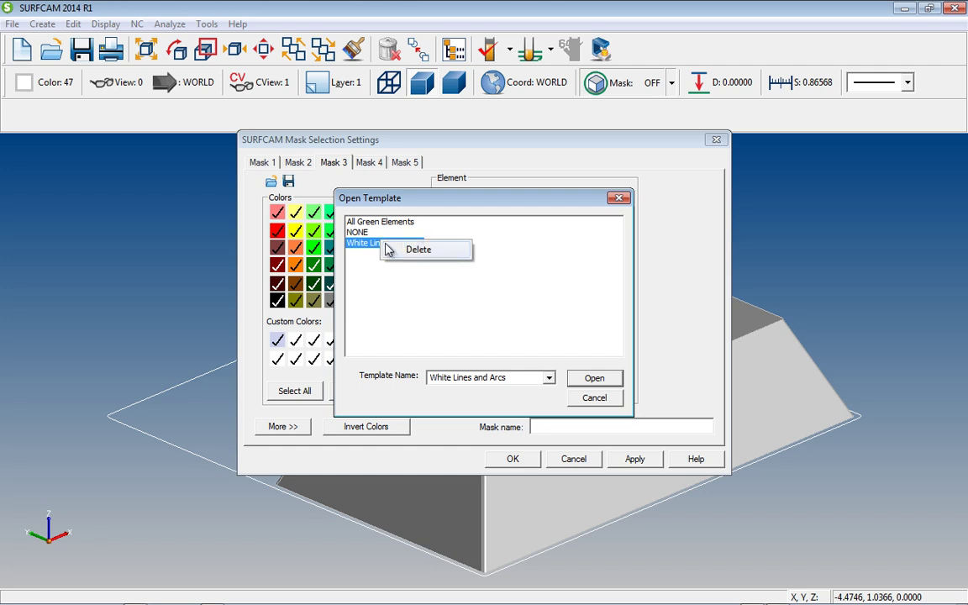
click(373, 224)
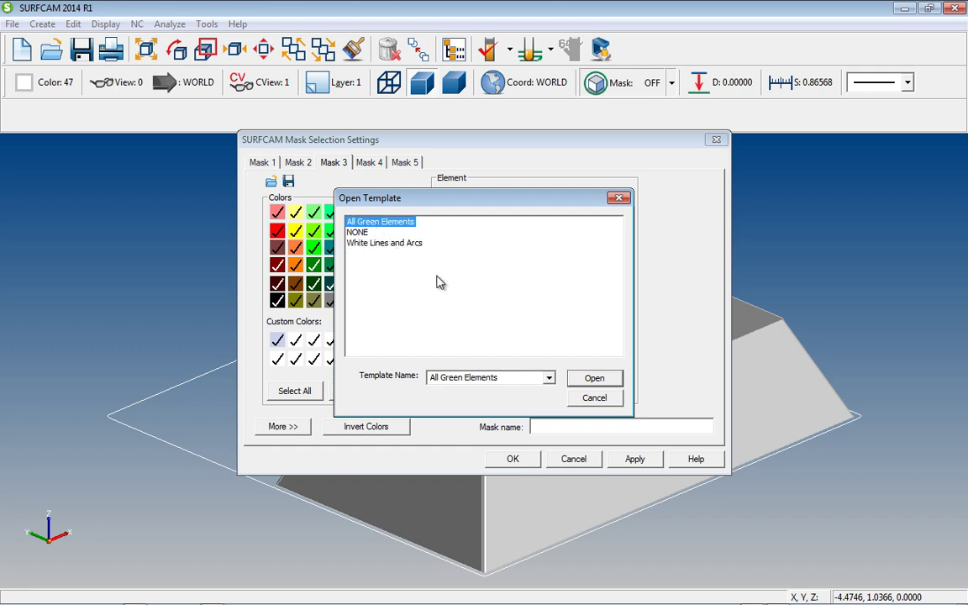
click(592, 378)
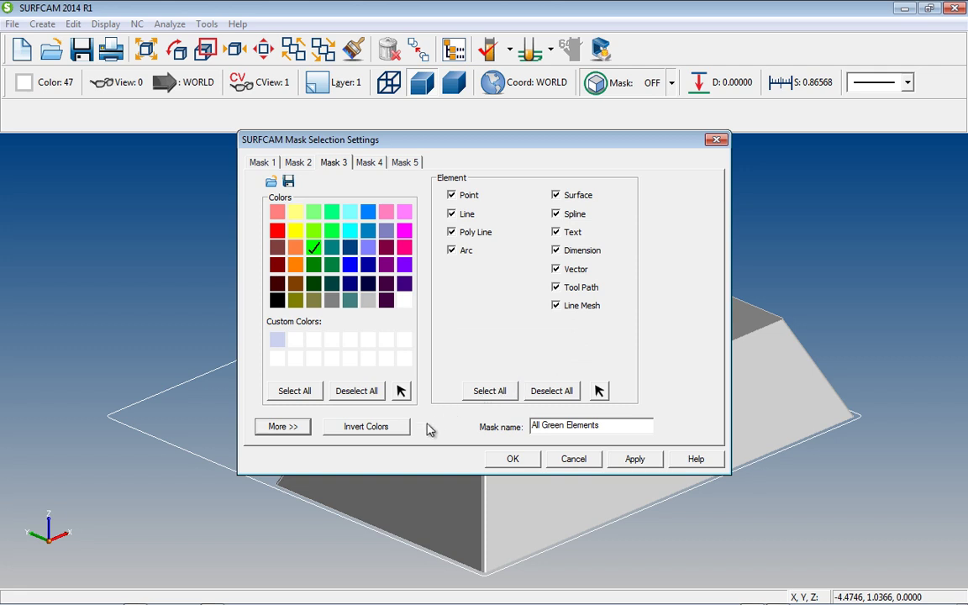
Invert Mask 3's colours and rename it 'No Green Elements'.
click(389, 429)
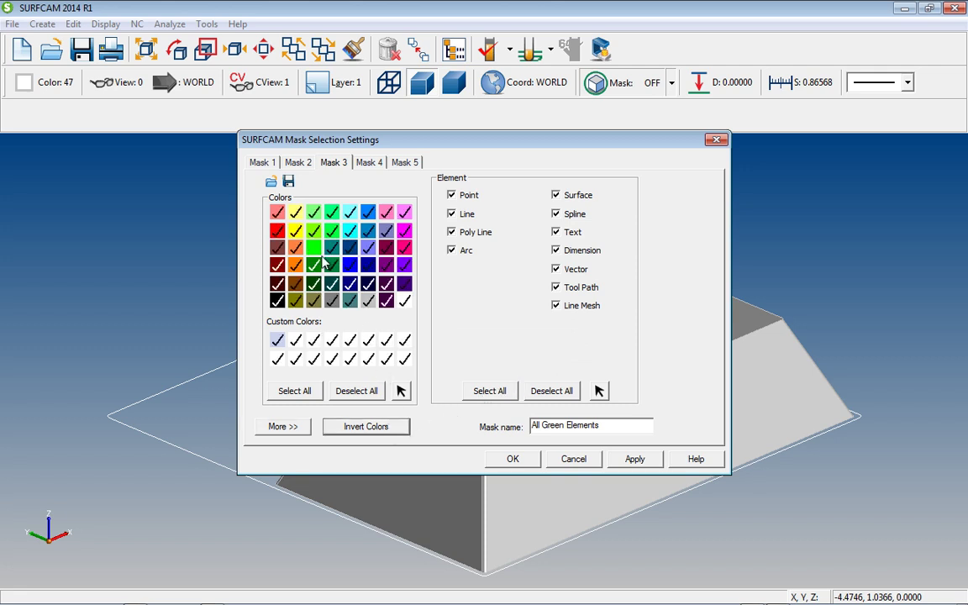
click(533, 429)
key(Delete)
key(Delete)
key(Delete)
text(No)
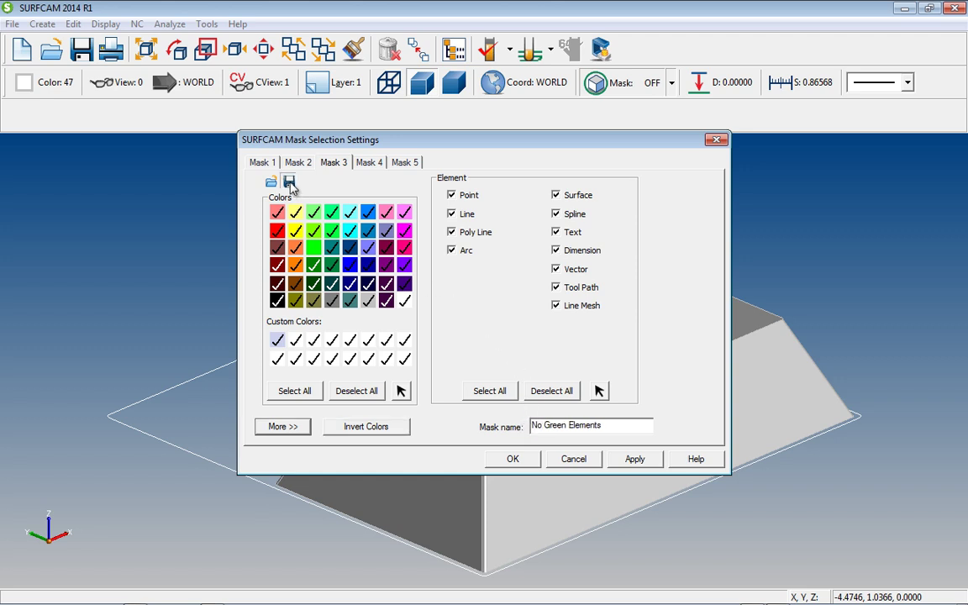
Turn masking on and make Mask 1, All Green Elements, the active mask.
click(529, 458)
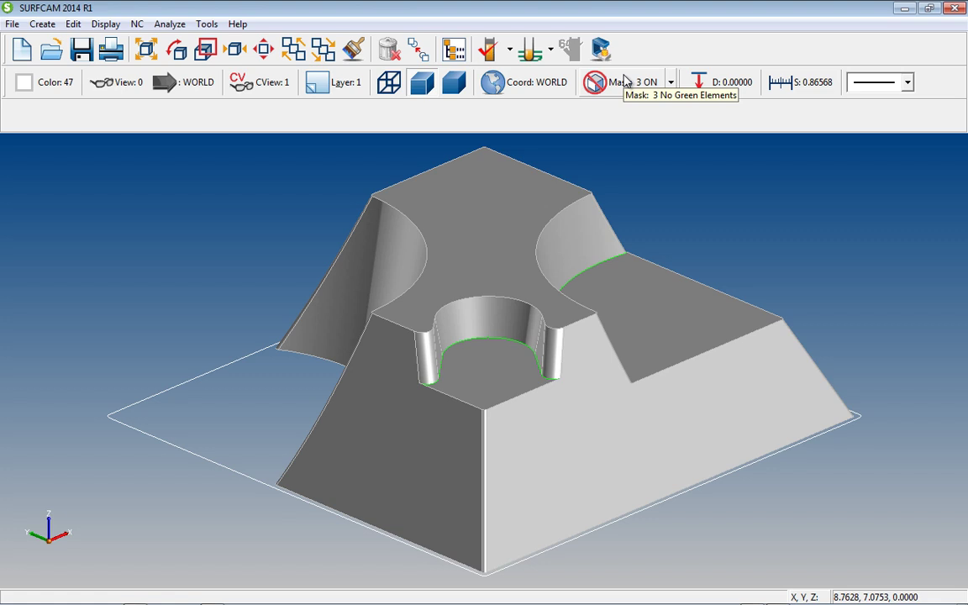
click(671, 82)
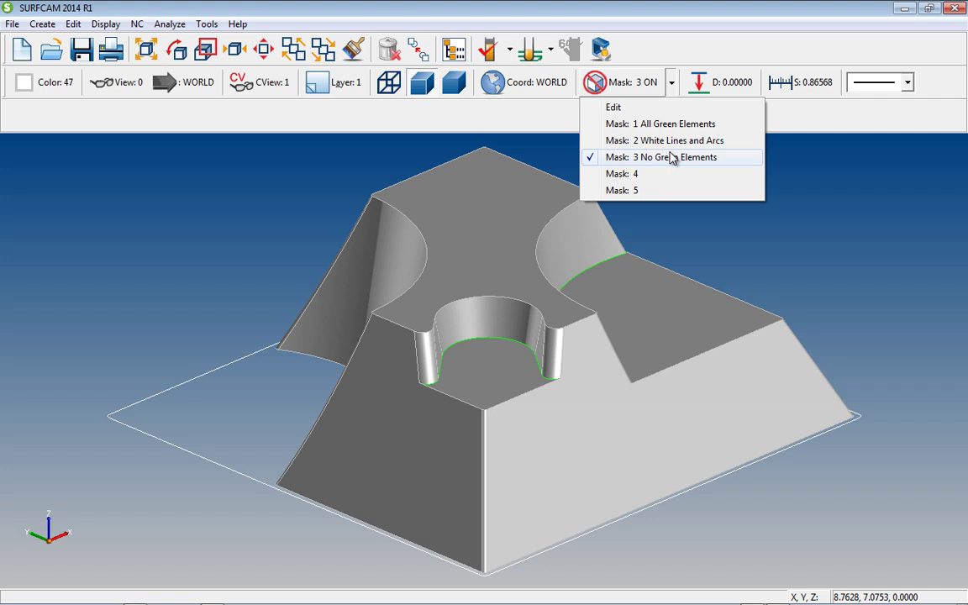
click(692, 238)
right_click(693, 238)
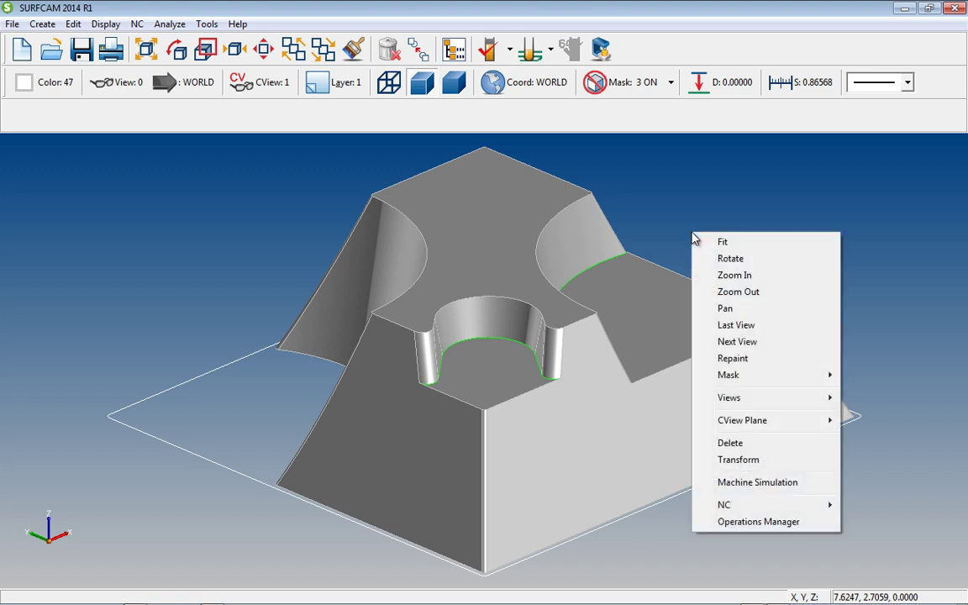
mouse_move(764, 375)
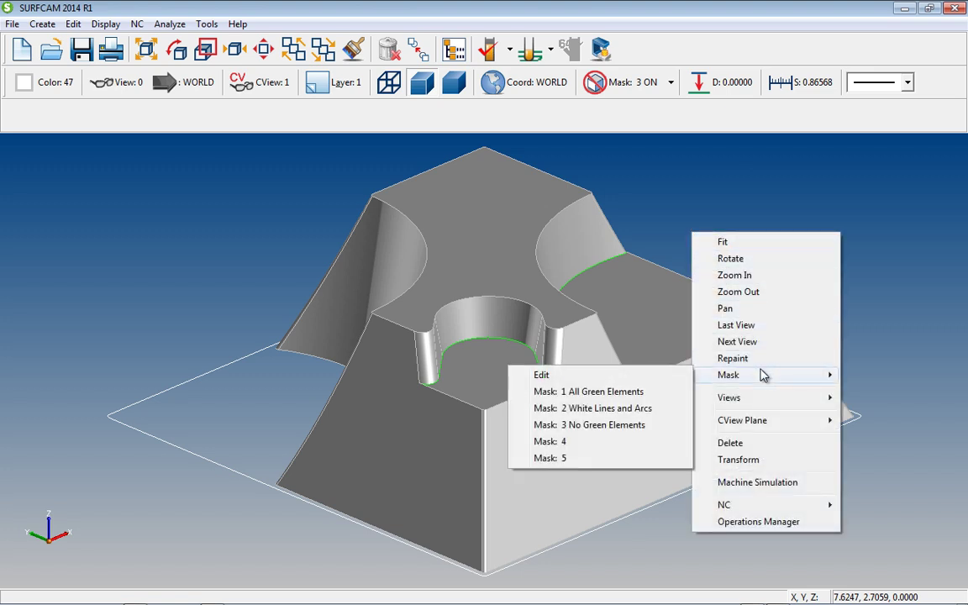
click(632, 392)
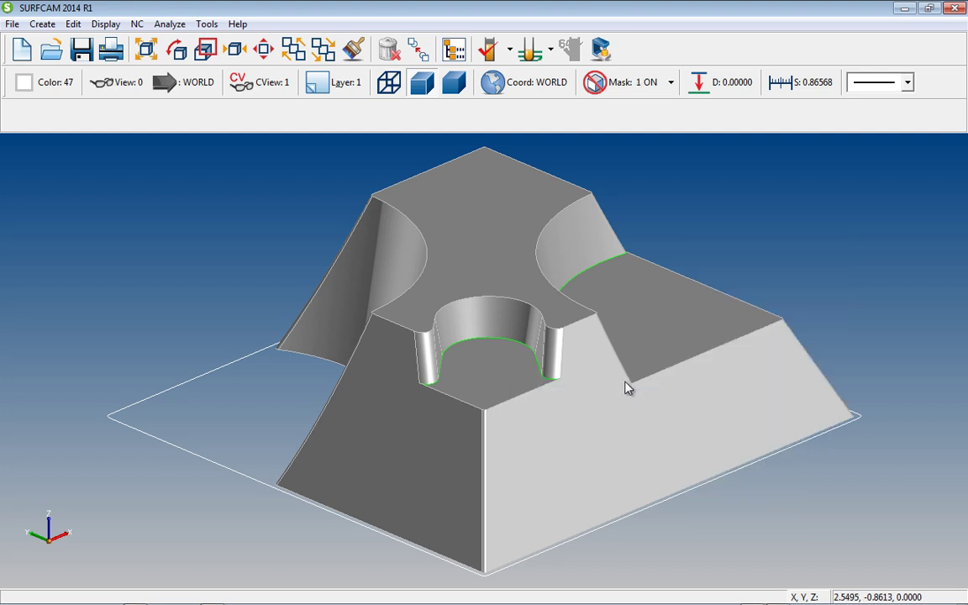
Chain the green pocket-bottom edge for a 2-axis Contour, then switch masking off.
click(137, 24)
mouse_move(155, 41)
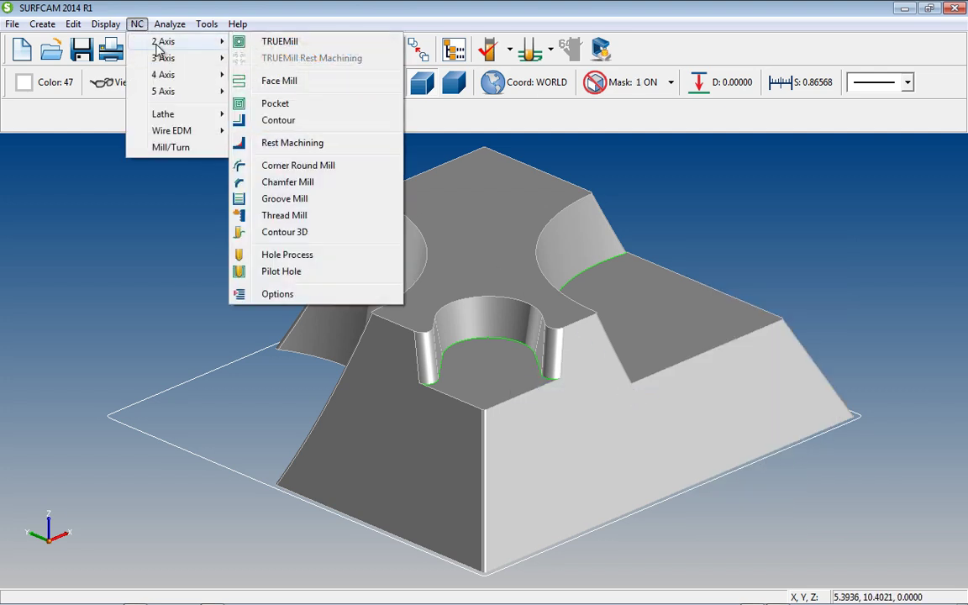
click(285, 121)
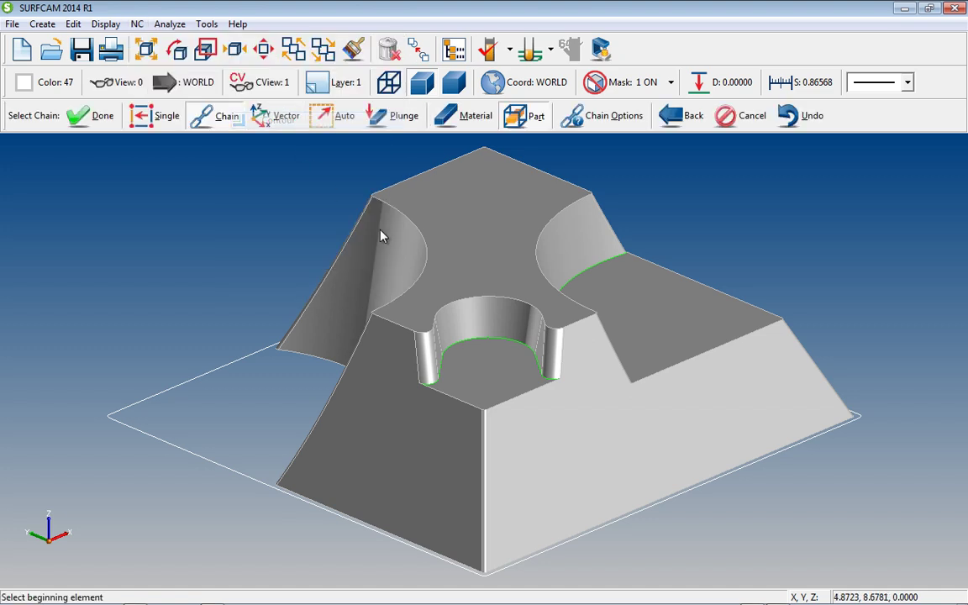
click(556, 381)
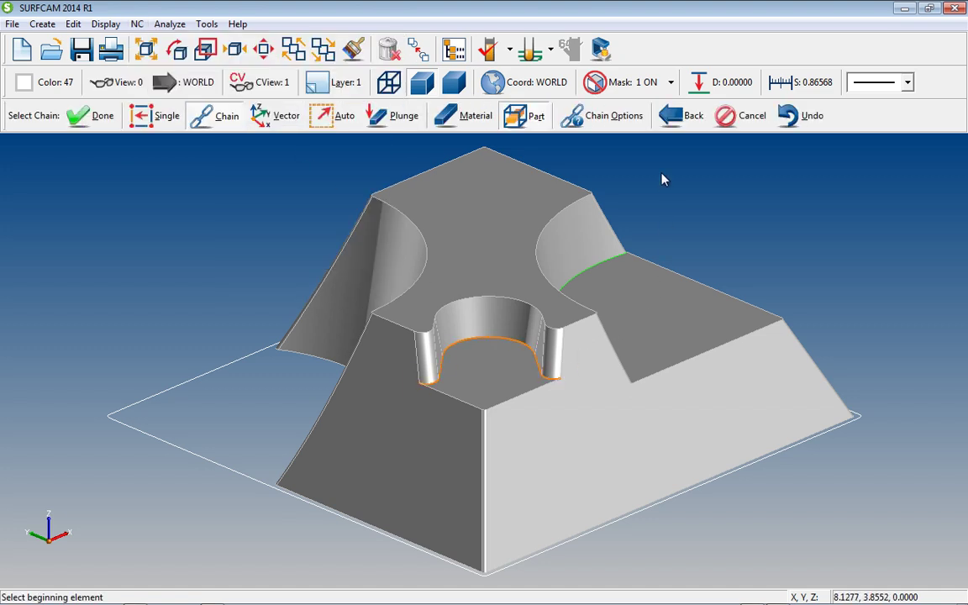
click(635, 88)
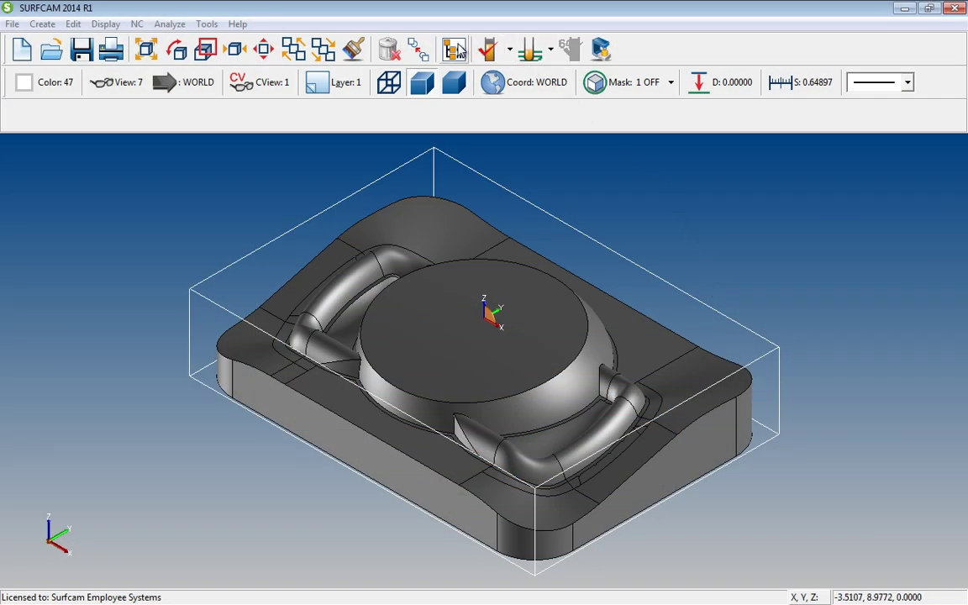
In the NC Operations Manager, select all five Setup One operations, 2axis Face Mill through 3 Axis Pencil.
click(455, 49)
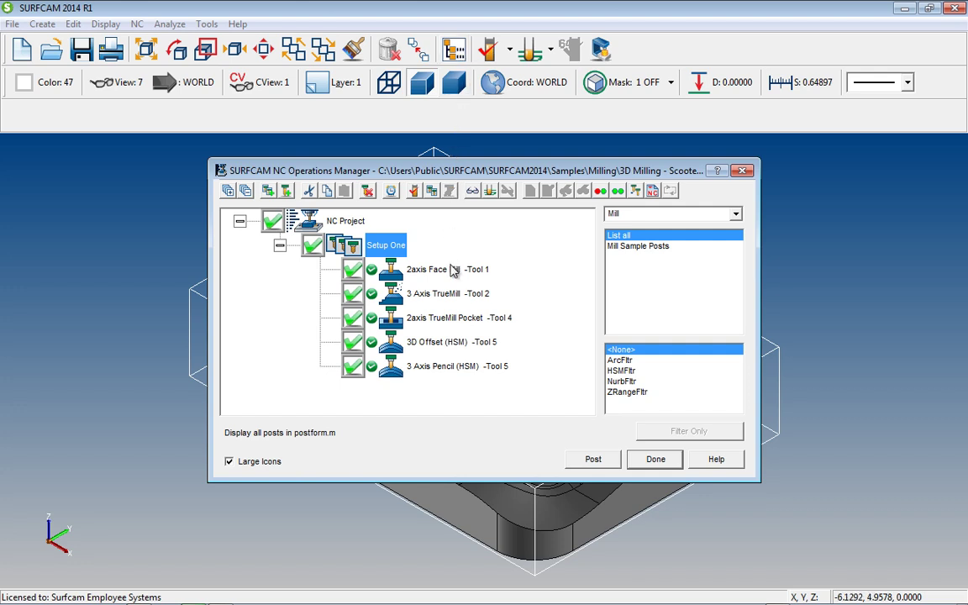
click(452, 270)
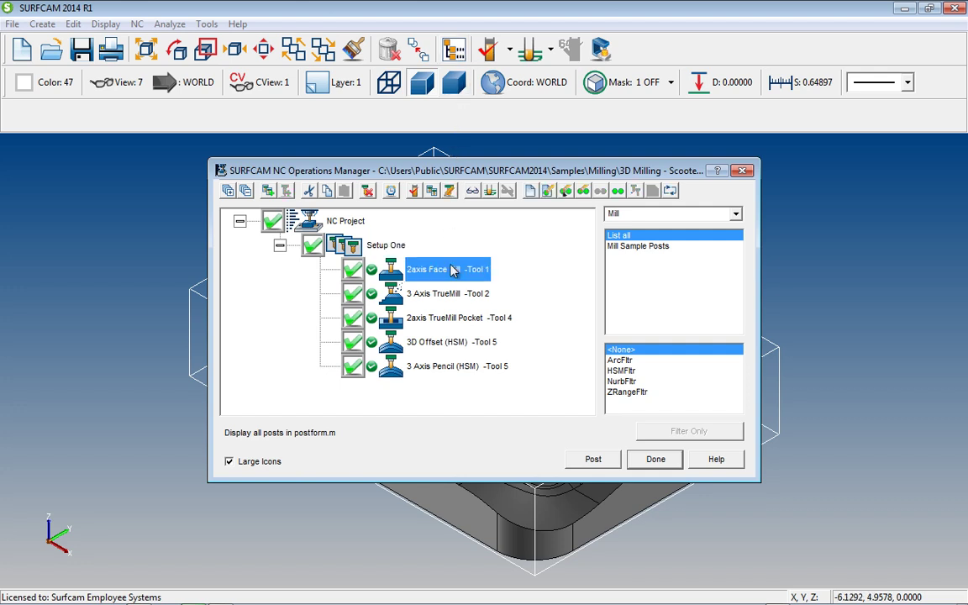
shift+click(431, 371)
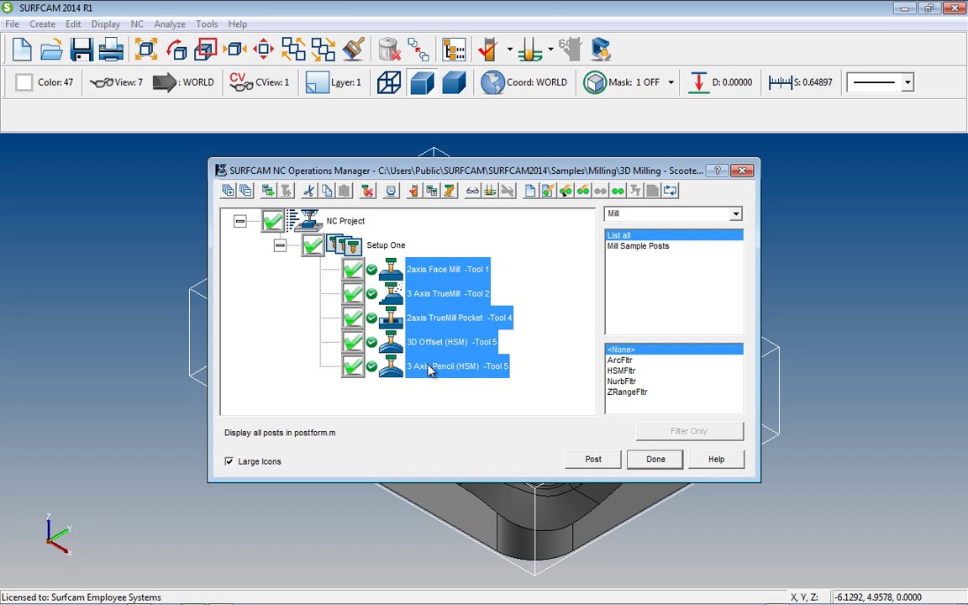
right_click(431, 370)
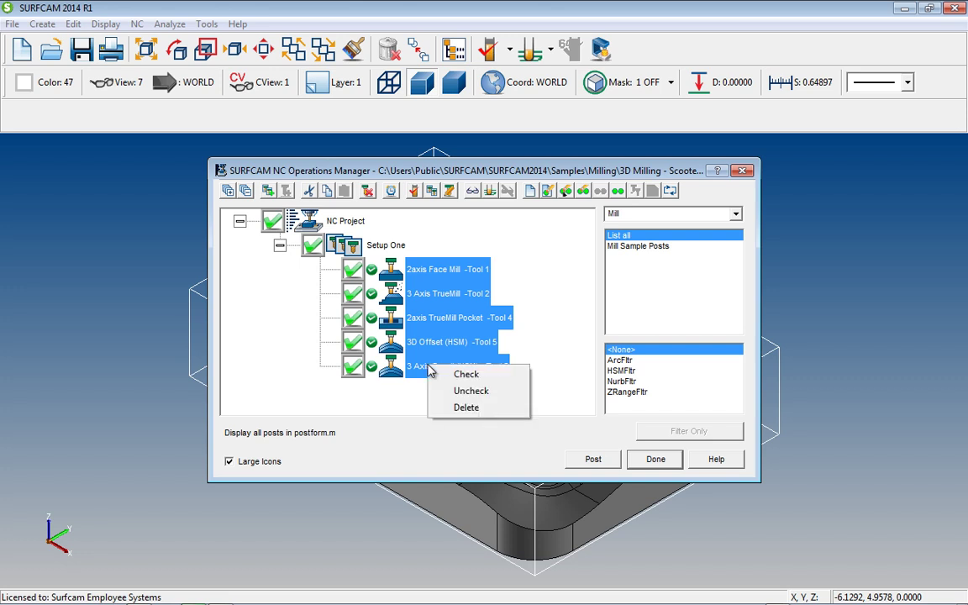
Uncheck all operations, then re-check only Face Mill, TrueMill Pocket and 3 Axis Pencil.
click(497, 392)
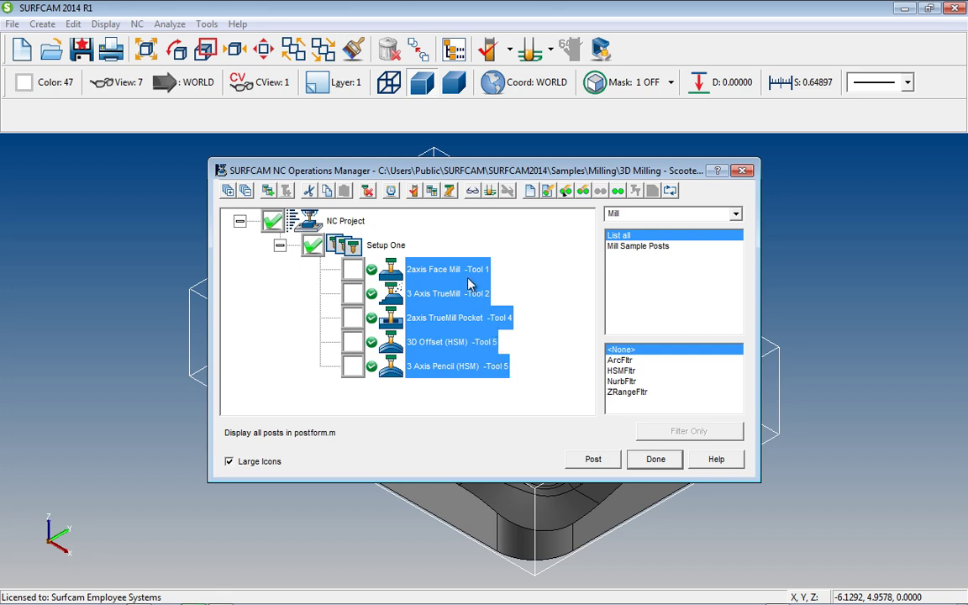
click(460, 270)
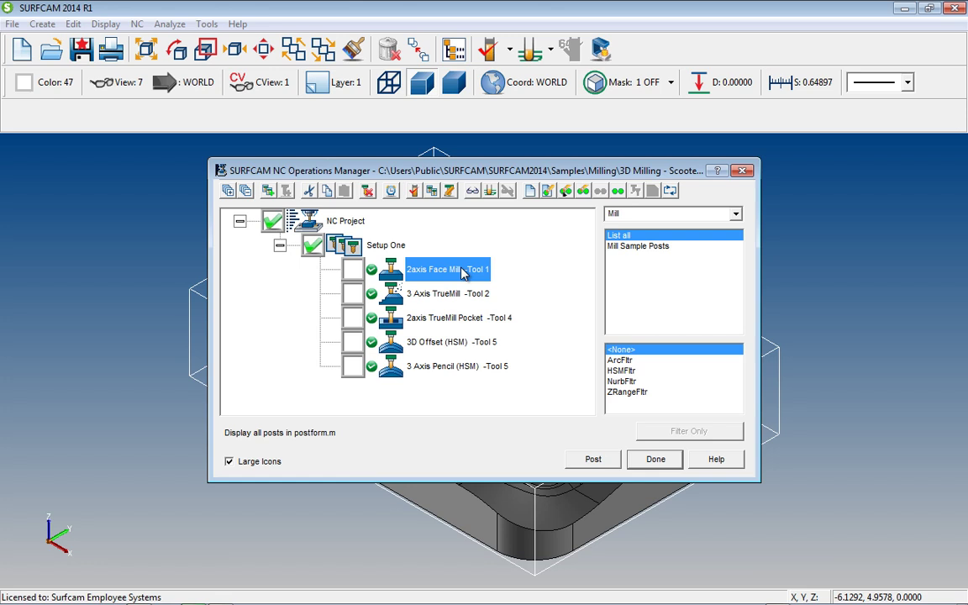
ctrl+click(452, 318)
ctrl+click(454, 367)
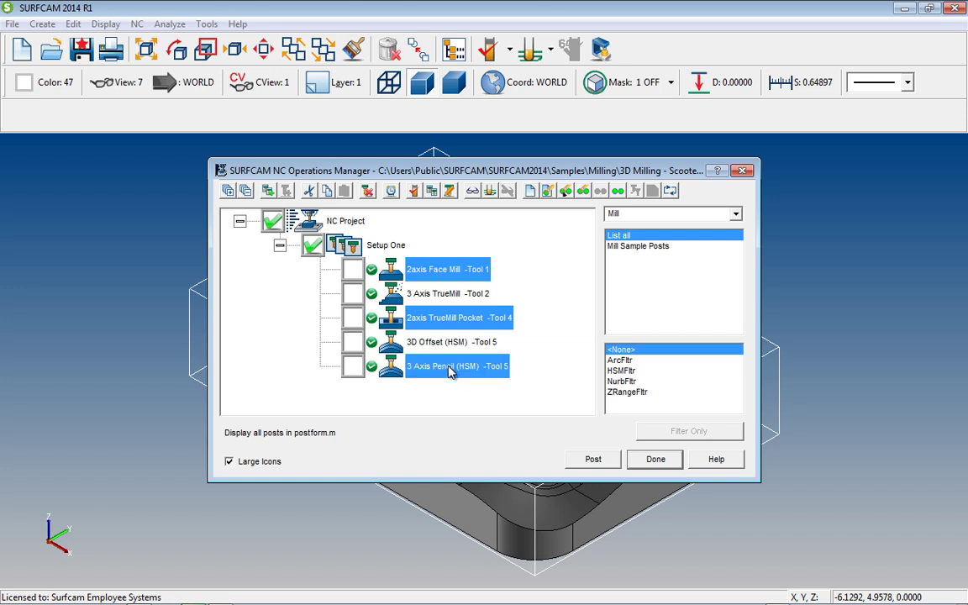
right_click(451, 375)
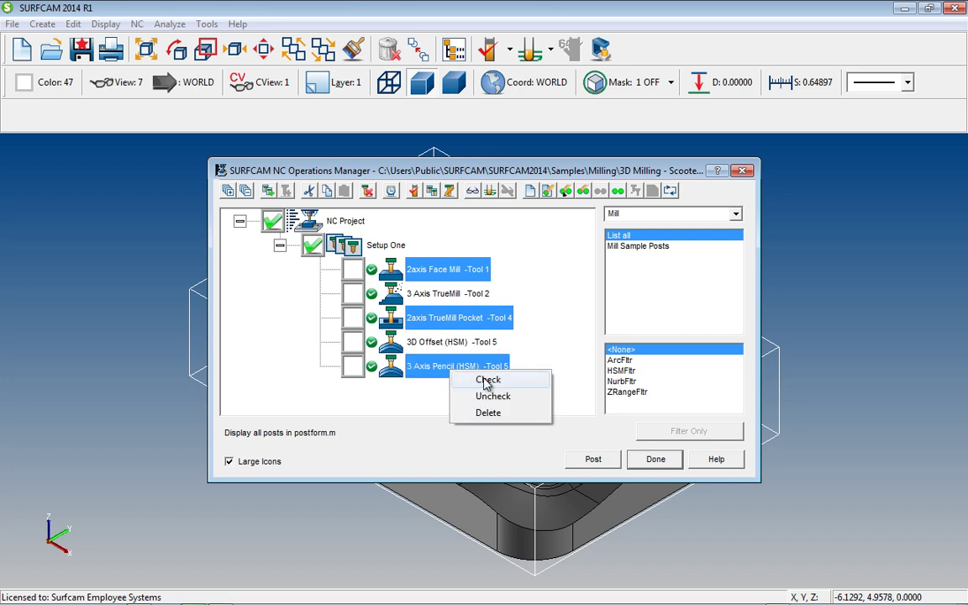
click(487, 380)
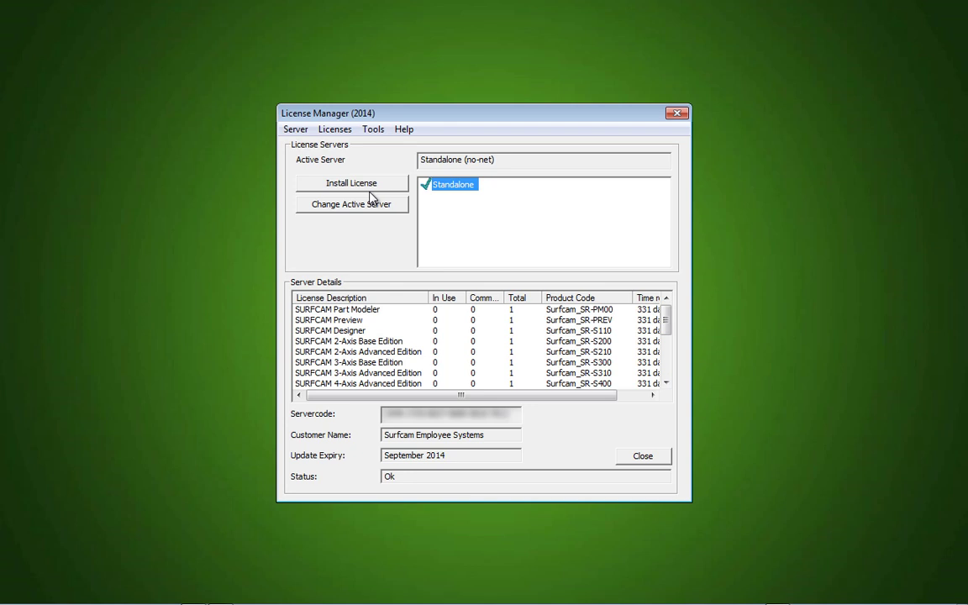
Start Install License and advance past Select License and Activate to the confirmation page.
click(357, 184)
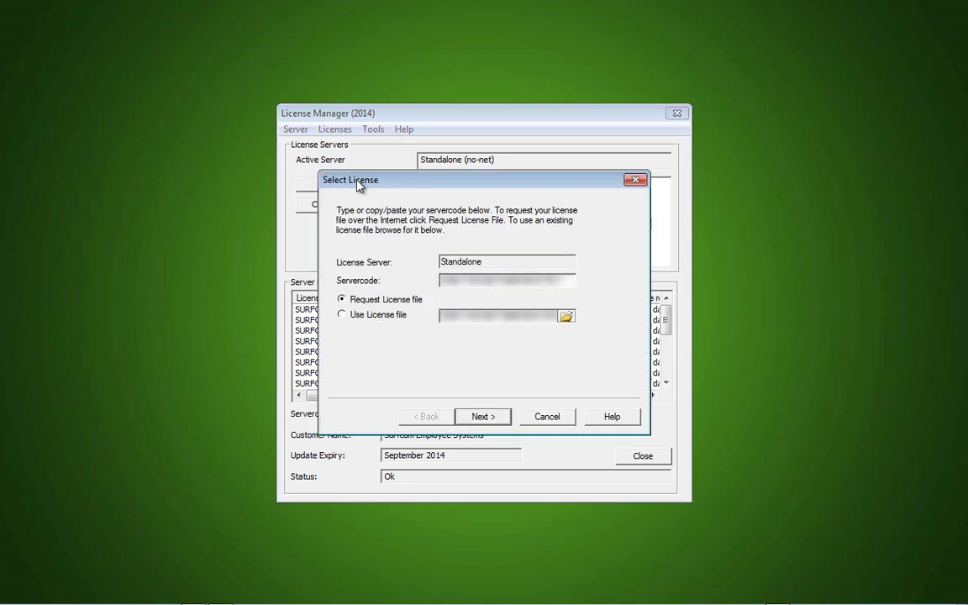
click(483, 416)
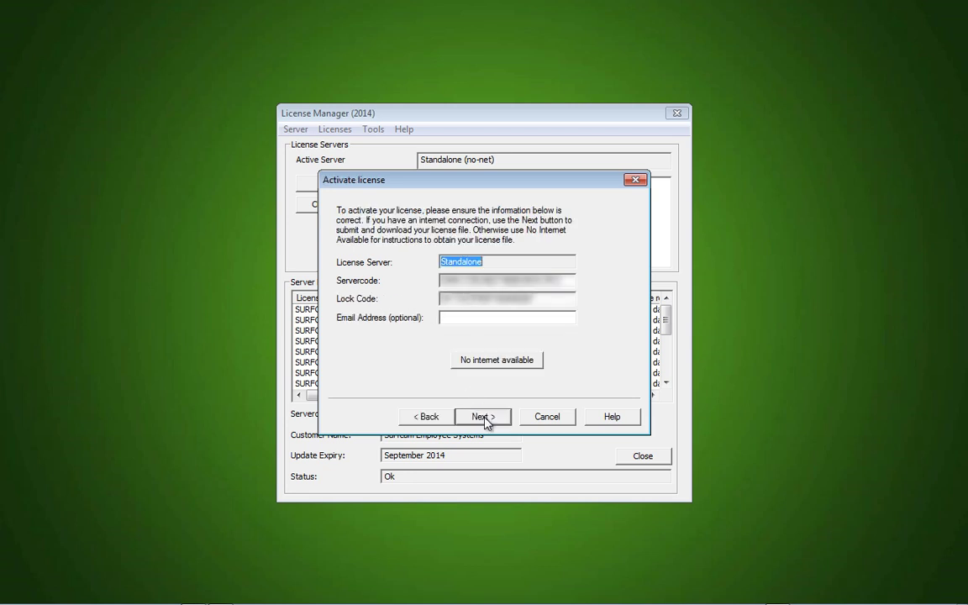
click(483, 417)
click(483, 417)
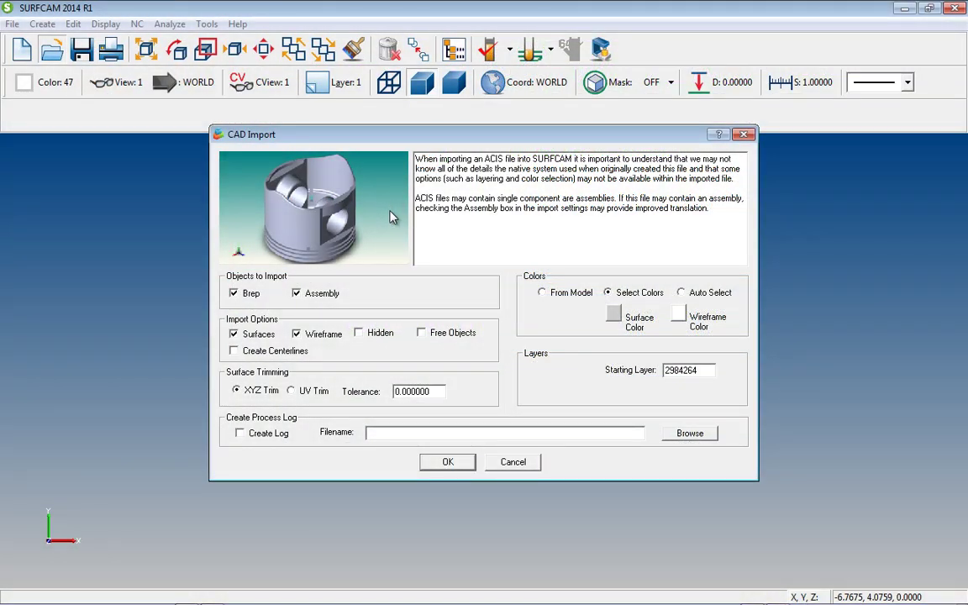
Read the help text for each option group in the ACIS file's CAD Import dialog.
mouse_move(382, 285)
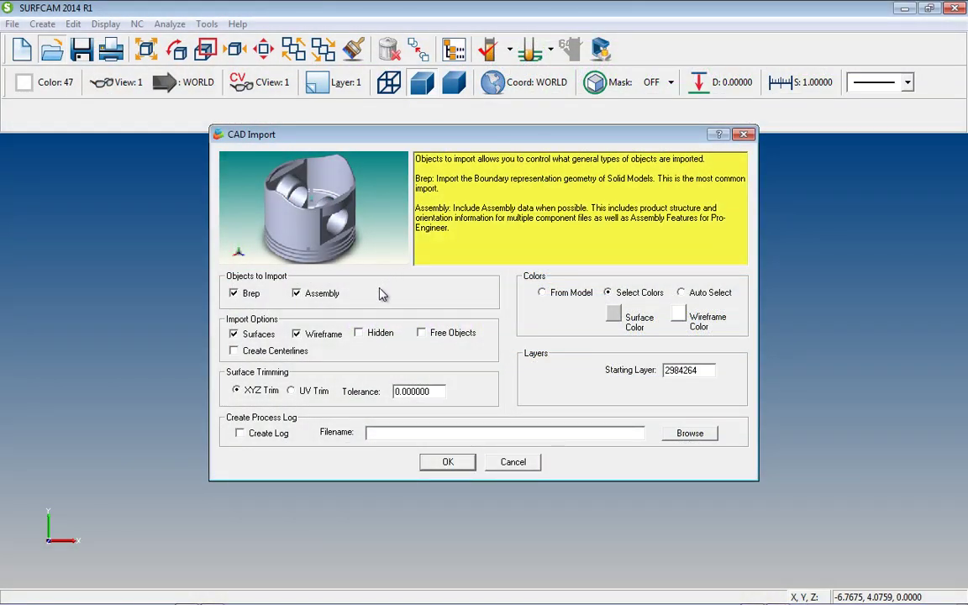
mouse_move(349, 333)
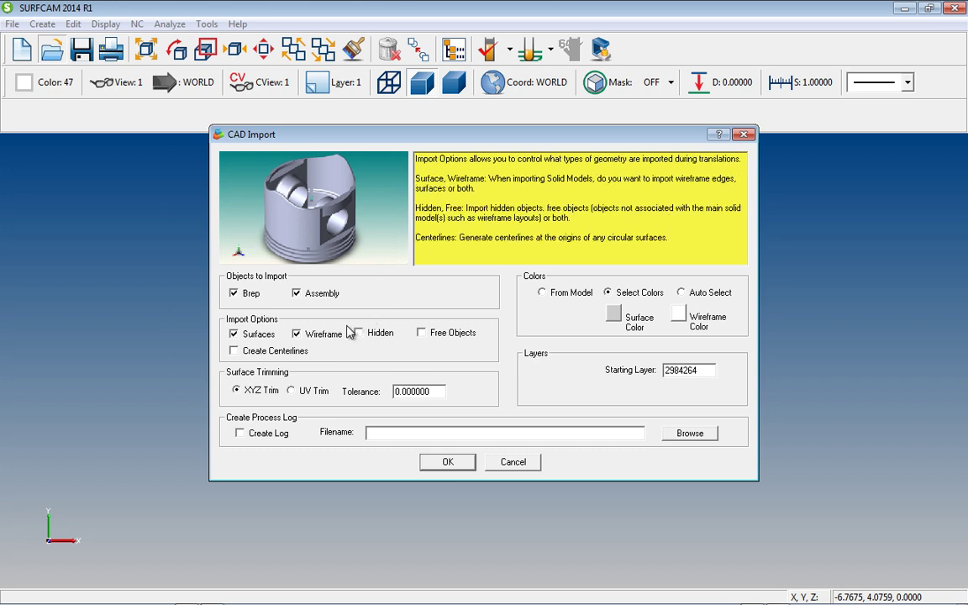
mouse_move(327, 382)
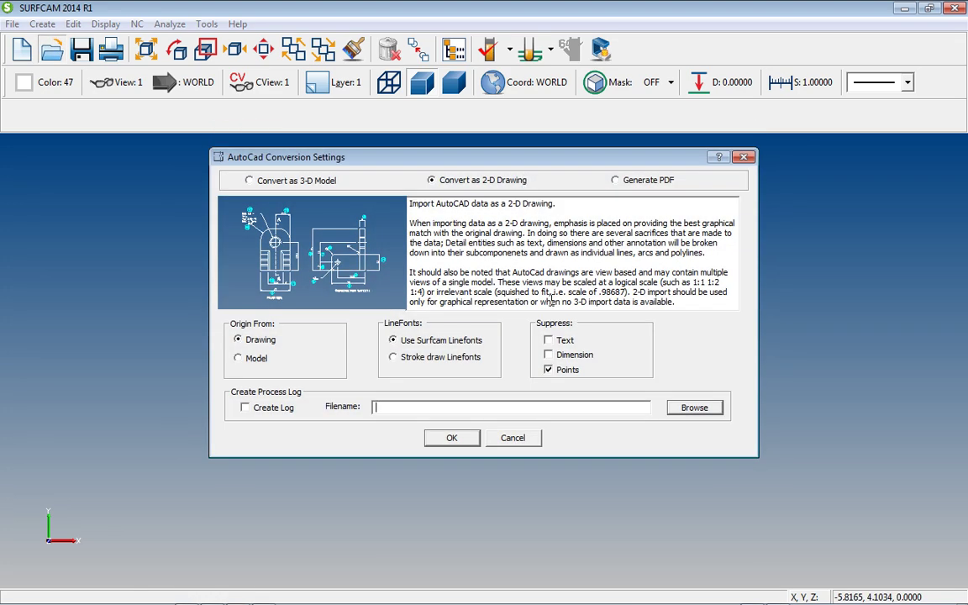
Switch AutoCAD conversion to Convert as 3-D Model and read the Create Process Log help.
mouse_move(551, 344)
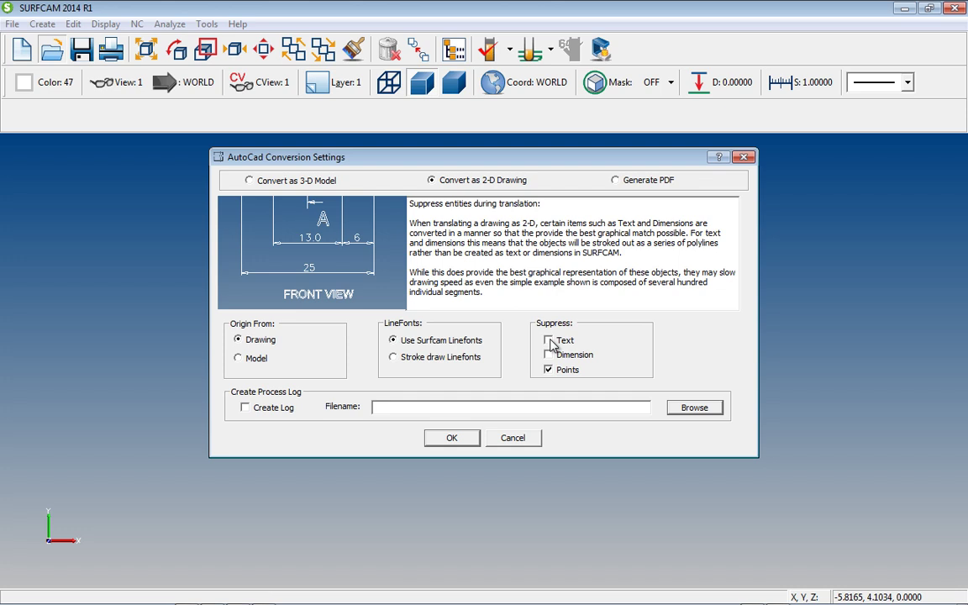
mouse_move(471, 341)
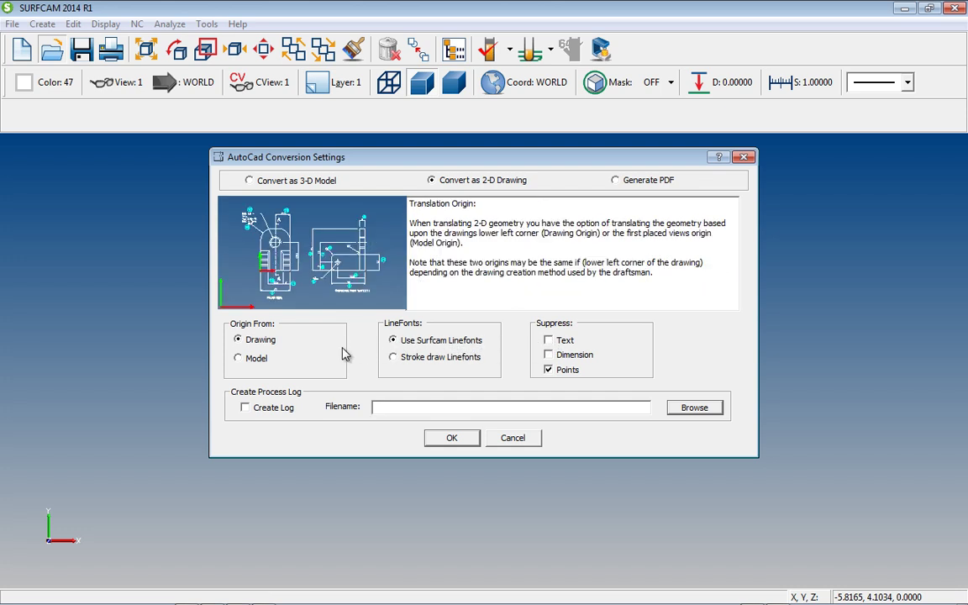
mouse_move(344, 352)
click(307, 185)
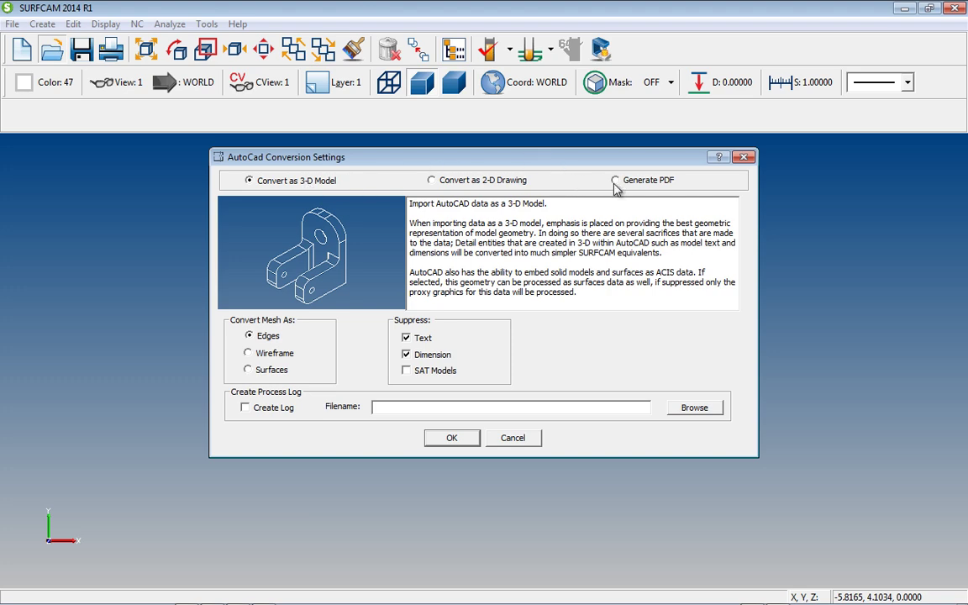
mouse_move(277, 414)
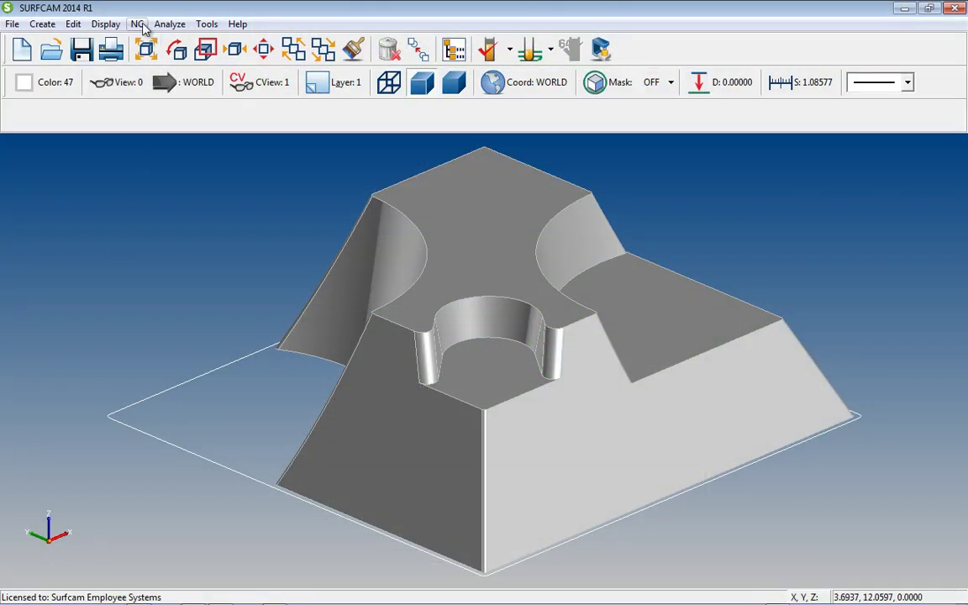
Show the NC menu's 3 Axis toolpath submenu.
click(137, 24)
mouse_move(152, 58)
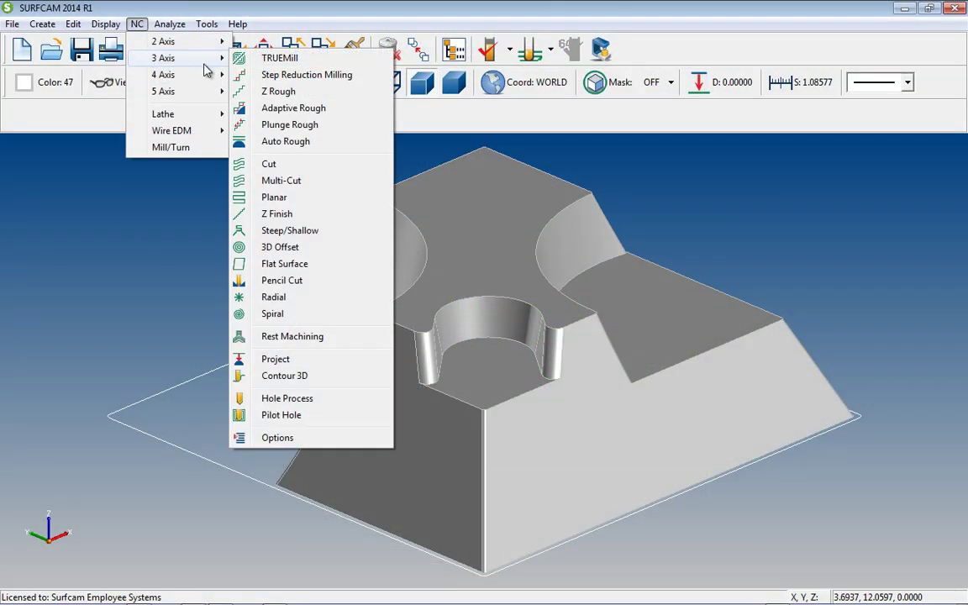
Start an Adaptive Rough toolpath using all visible surfaces as cut surfaces.
click(315, 111)
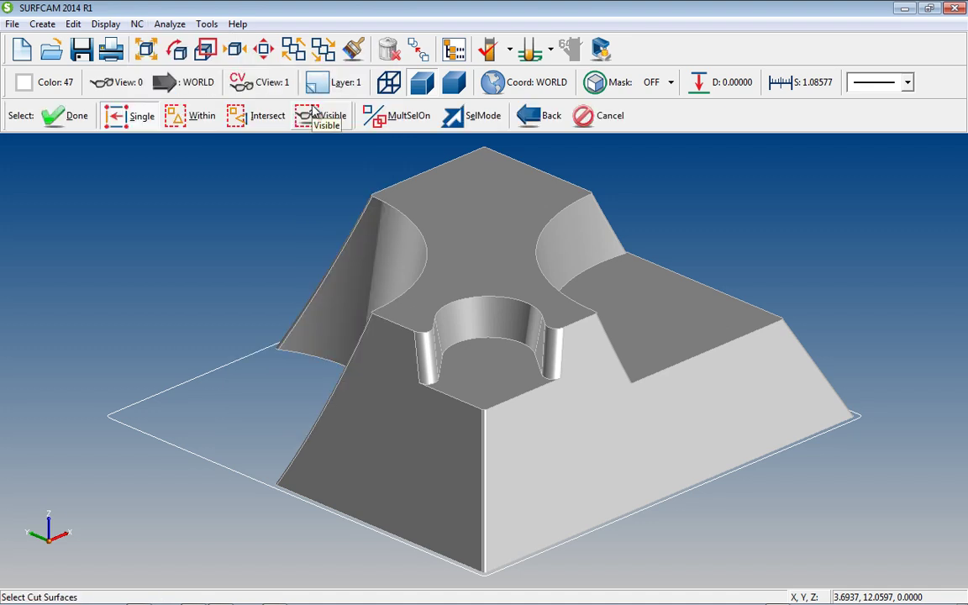
click(313, 115)
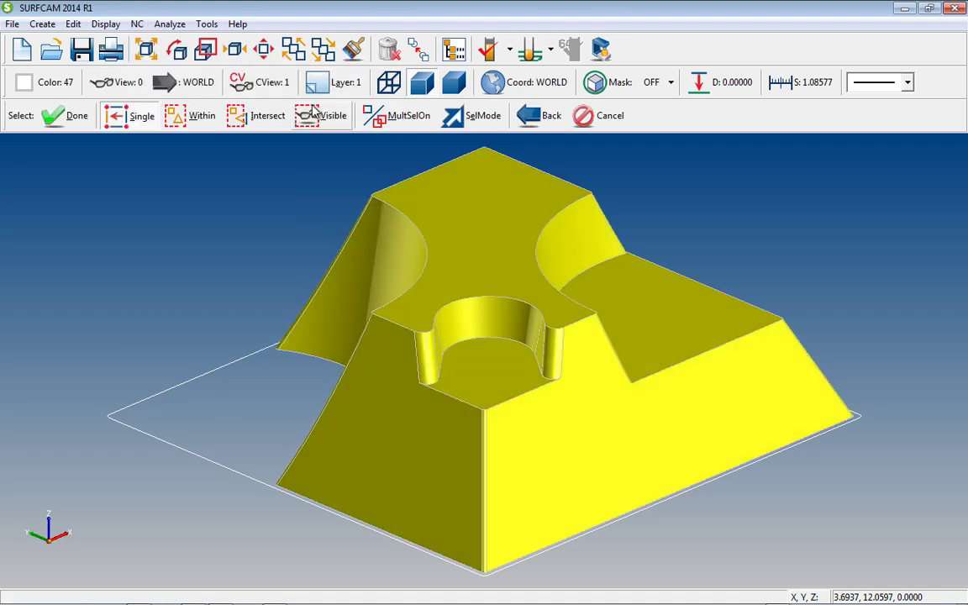
click(84, 116)
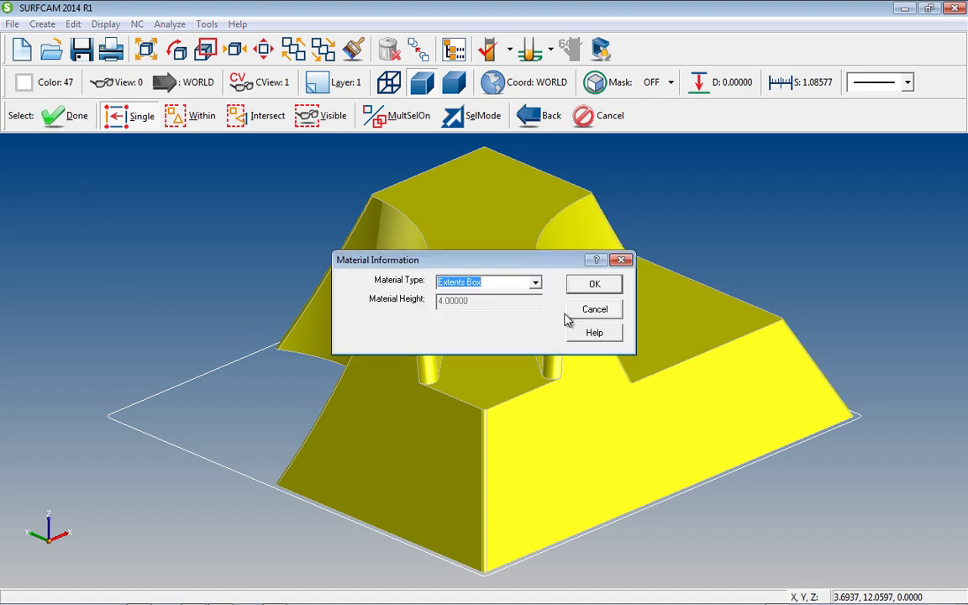
Set Bottom Profile stock with height 3 and chain the part's base outline as boundary.
click(535, 282)
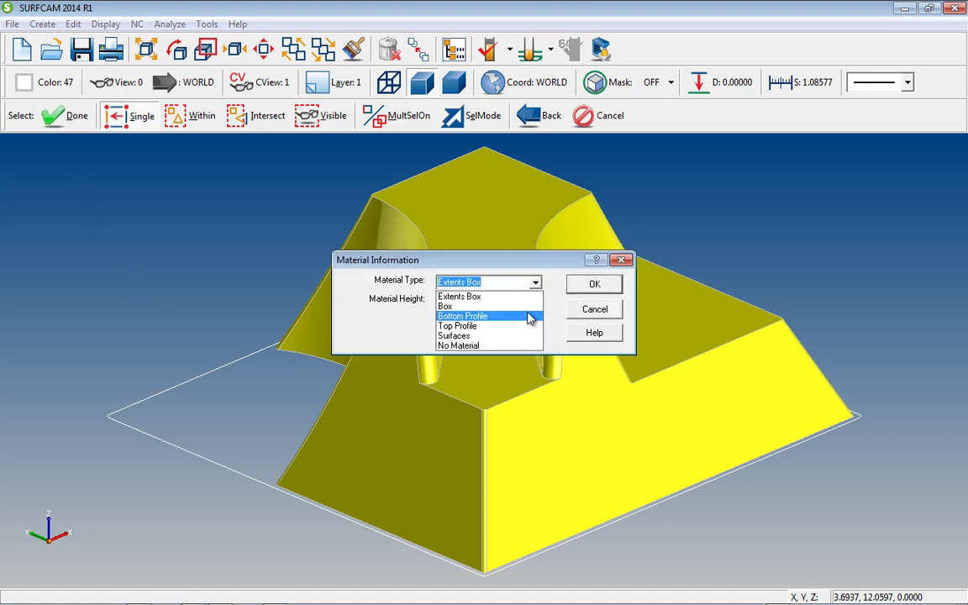
click(531, 316)
drag(475, 301, 441, 301)
text(3)
click(615, 286)
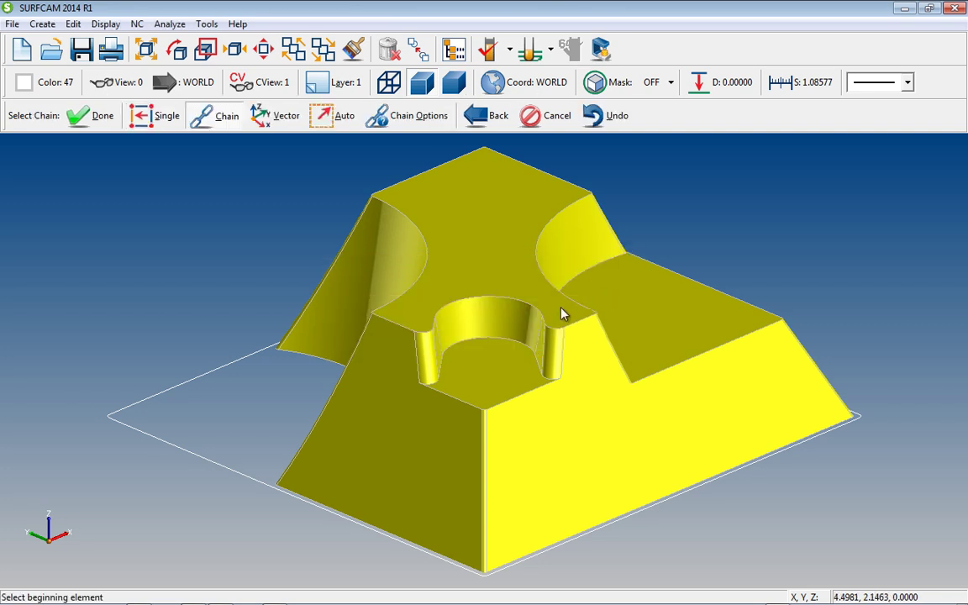
click(422, 557)
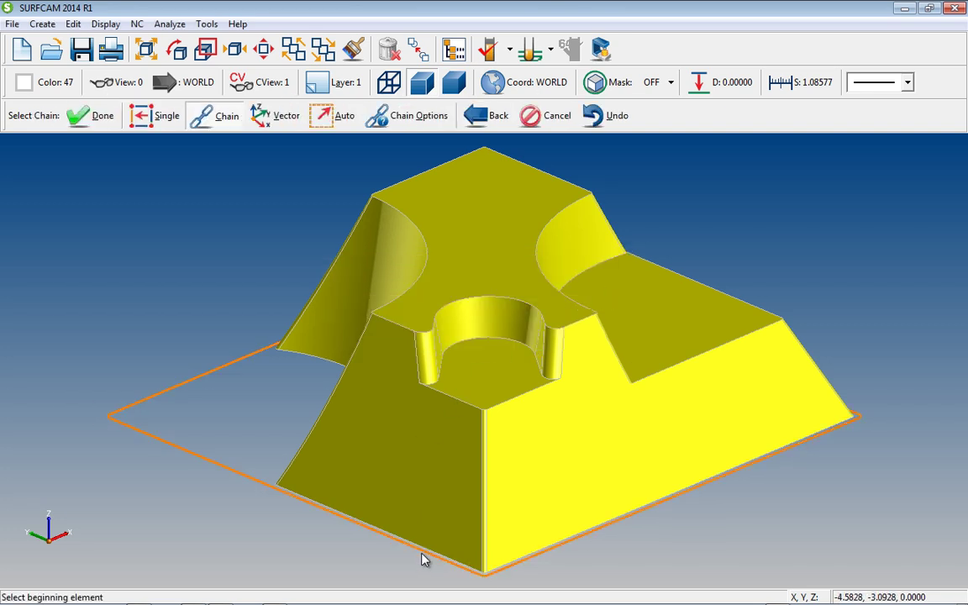
click(101, 116)
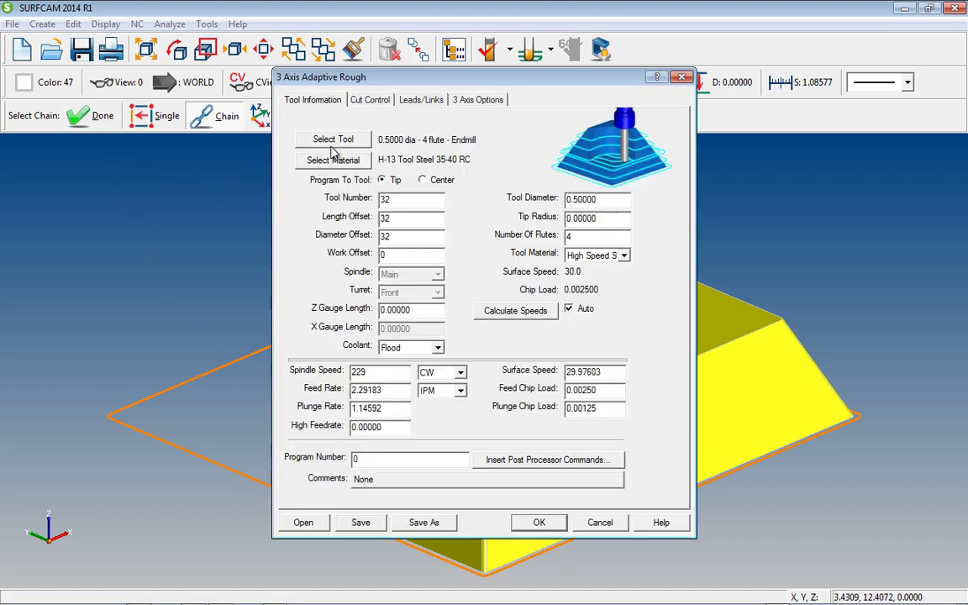
Assign the 0.5000 dia - 4 flute - Endmill to the Adaptive Rough operation.
click(305, 138)
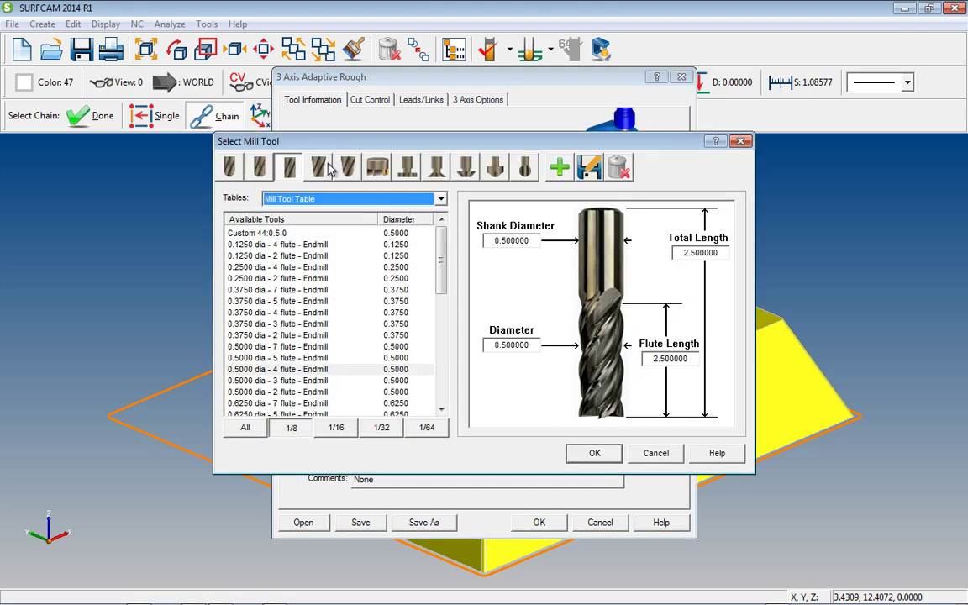
click(309, 371)
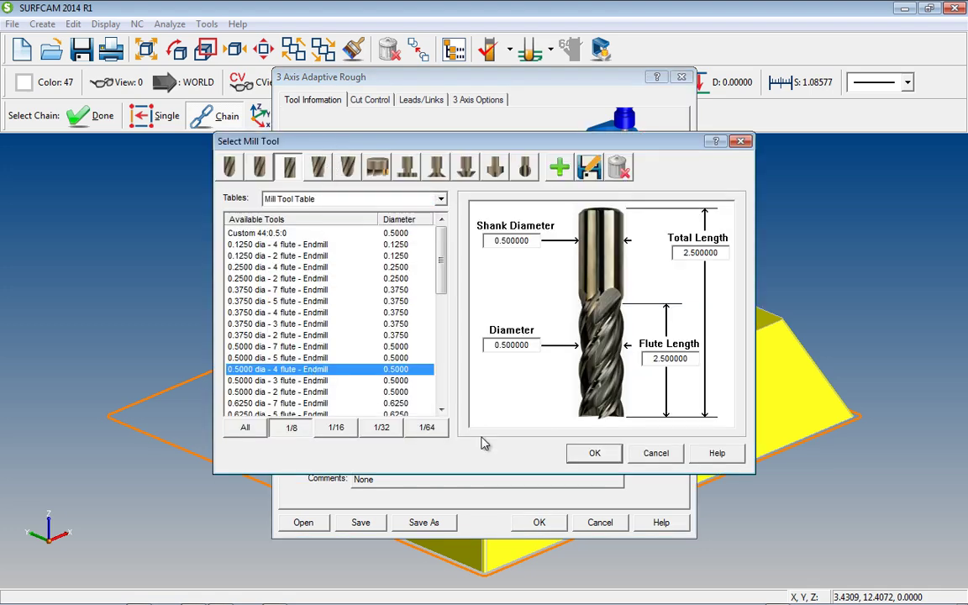
click(596, 455)
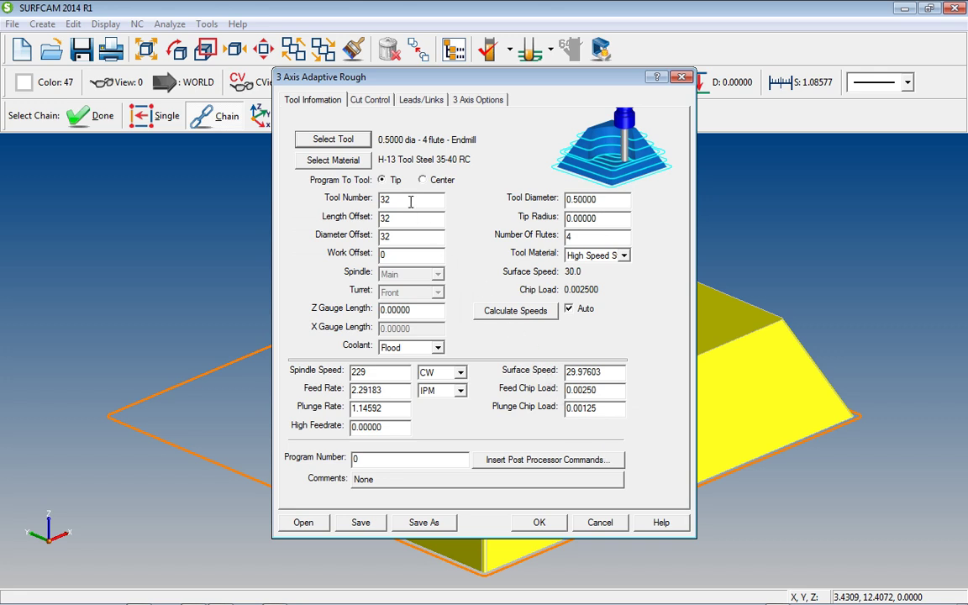
Review Roughing Stepdown and Step Reduction on Cut Control, then calculate the toolpath.
click(378, 101)
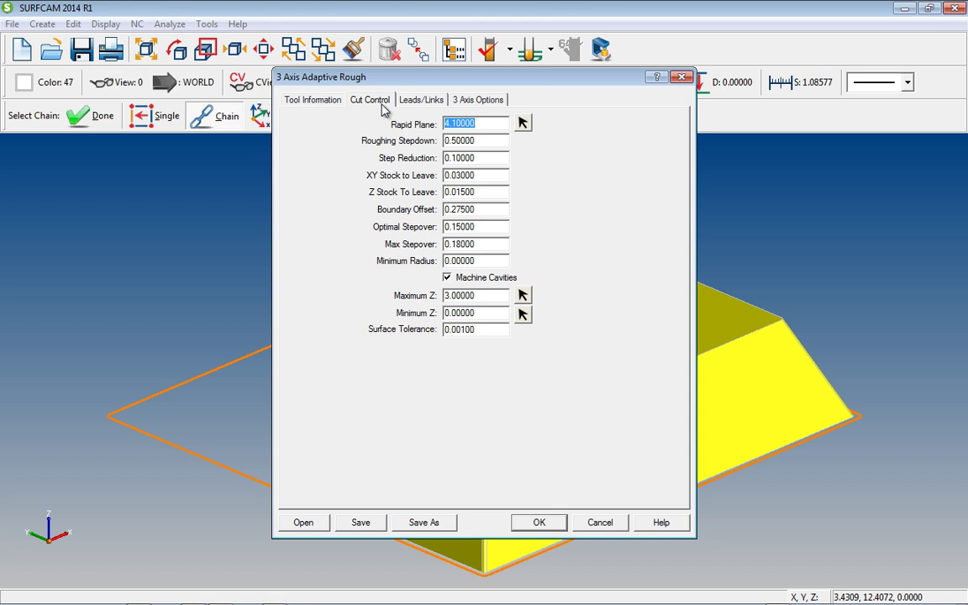
double_click(484, 144)
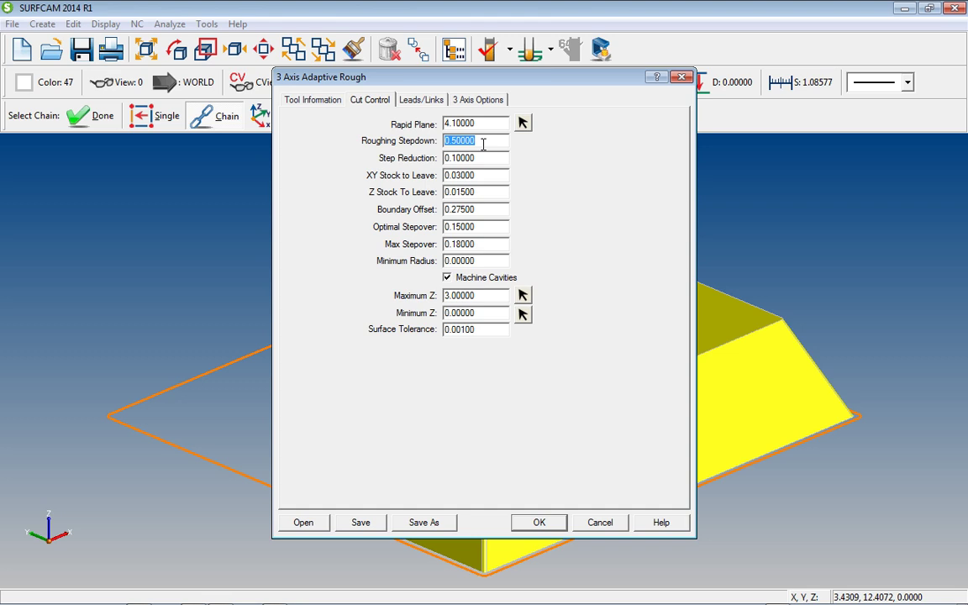
double_click(481, 158)
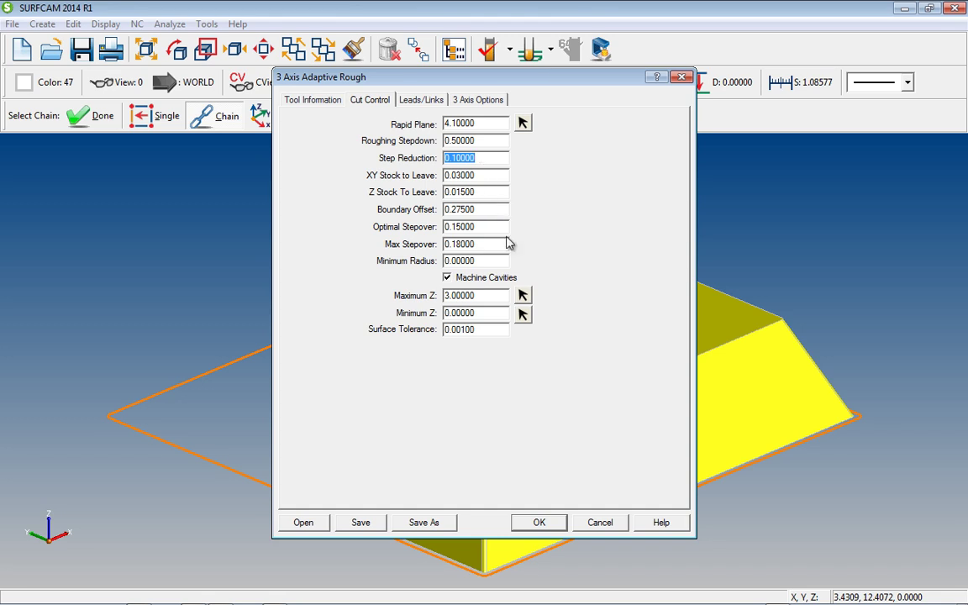
click(538, 523)
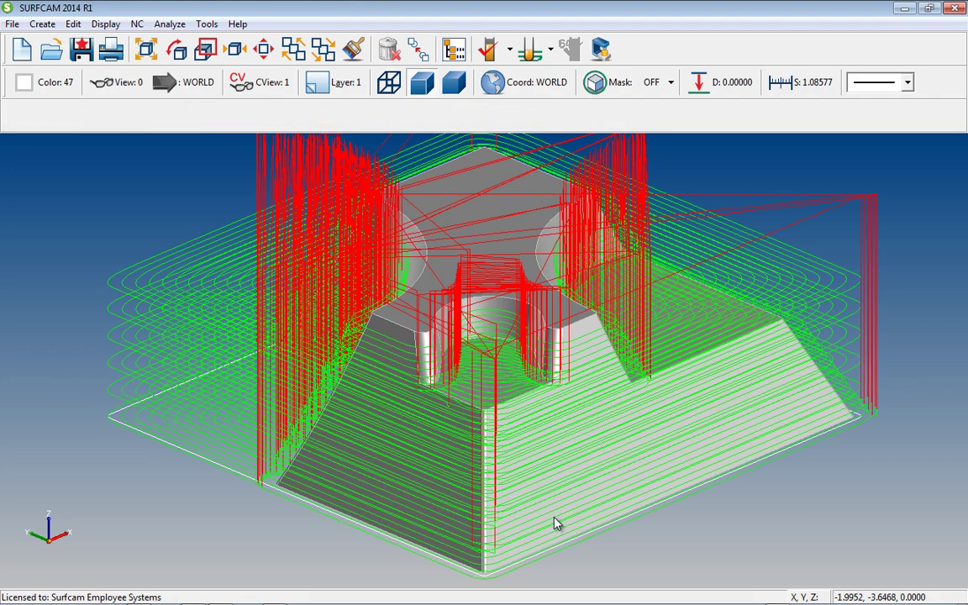
Backplot the Adaptive Rough toolpath on the part.
scroll(554, 523, up, 5)
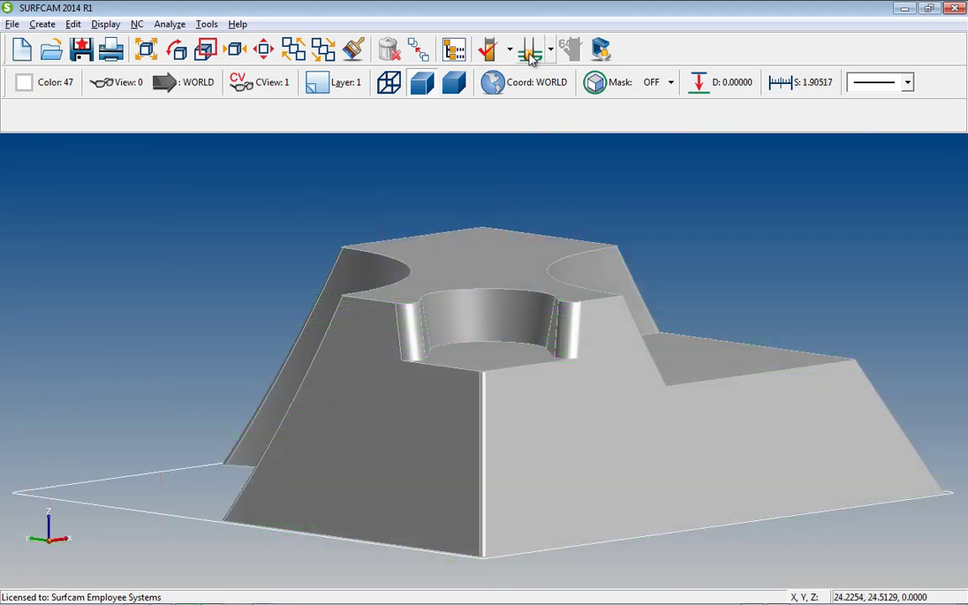
click(531, 54)
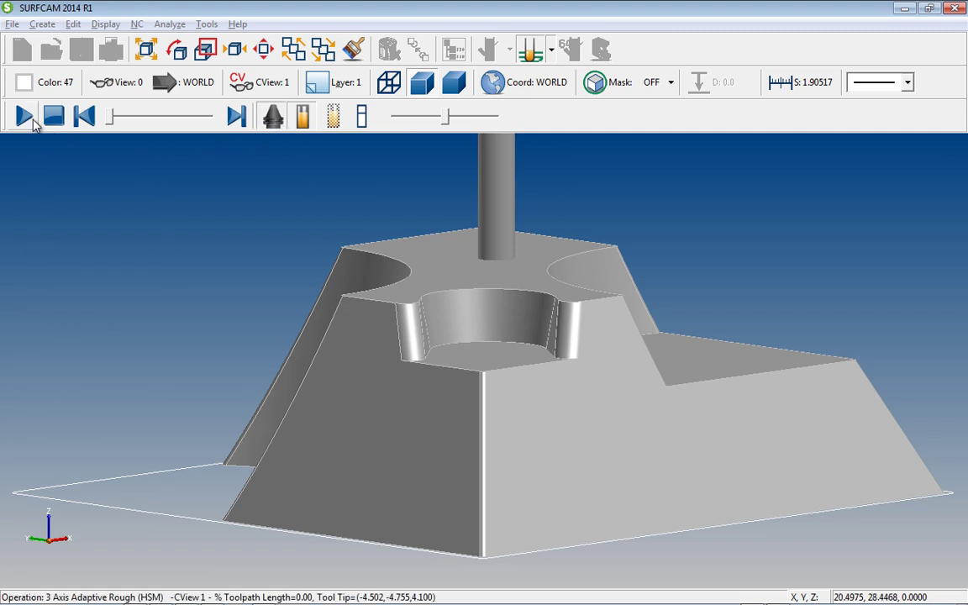
click(25, 118)
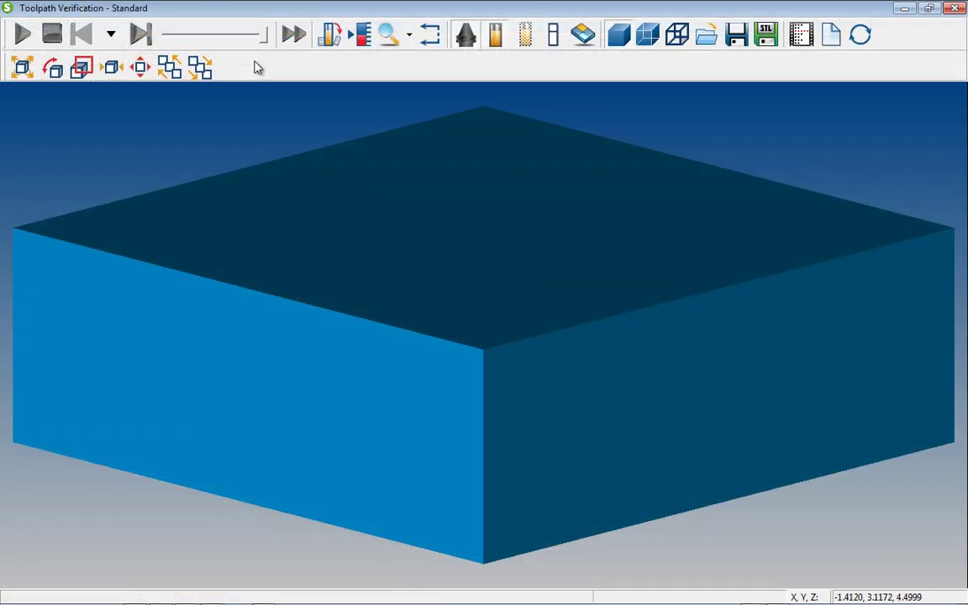
Play the stock cutting simulation in Toolpath Verification.
click(28, 37)
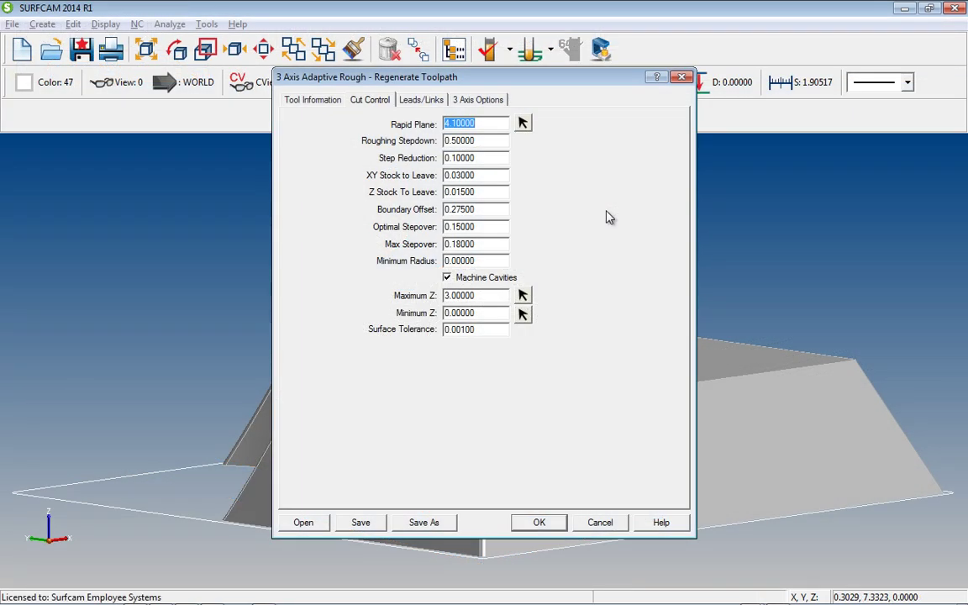
Review XY and Z Stock to Leave, Optimal and Max Stepover, and Minimum Stepdown values.
double_click(497, 173)
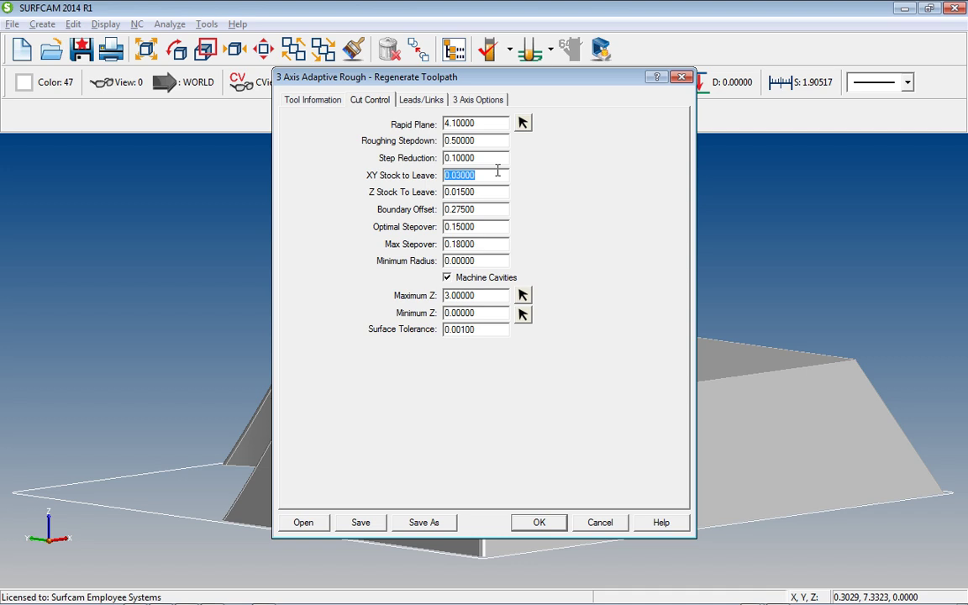
double_click(495, 192)
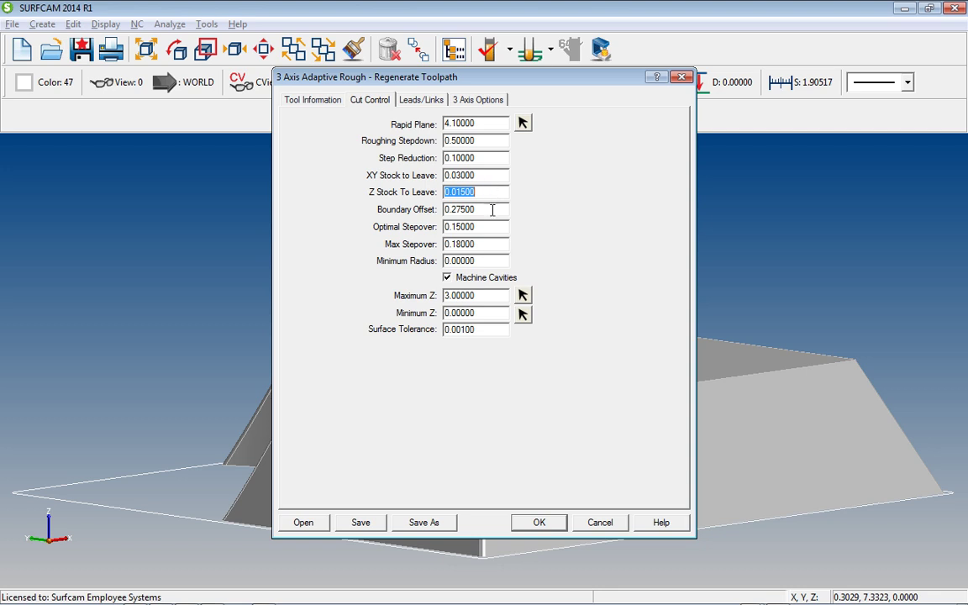
double_click(490, 226)
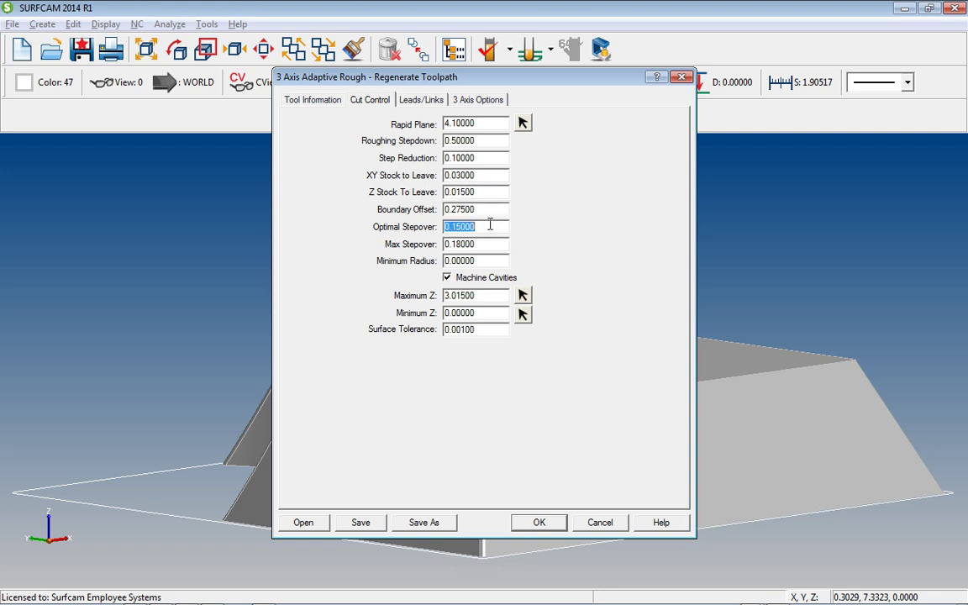
double_click(490, 244)
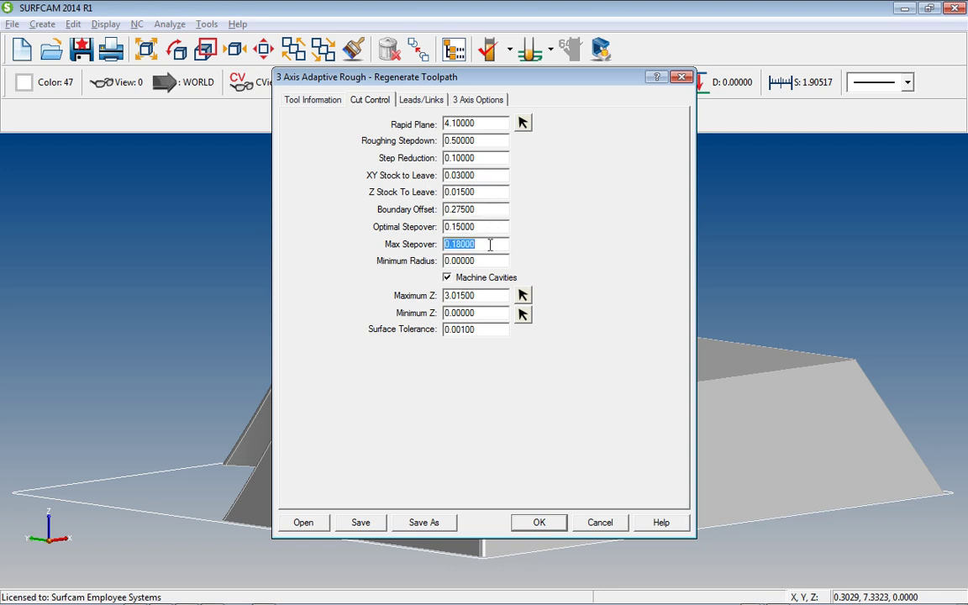
click(491, 101)
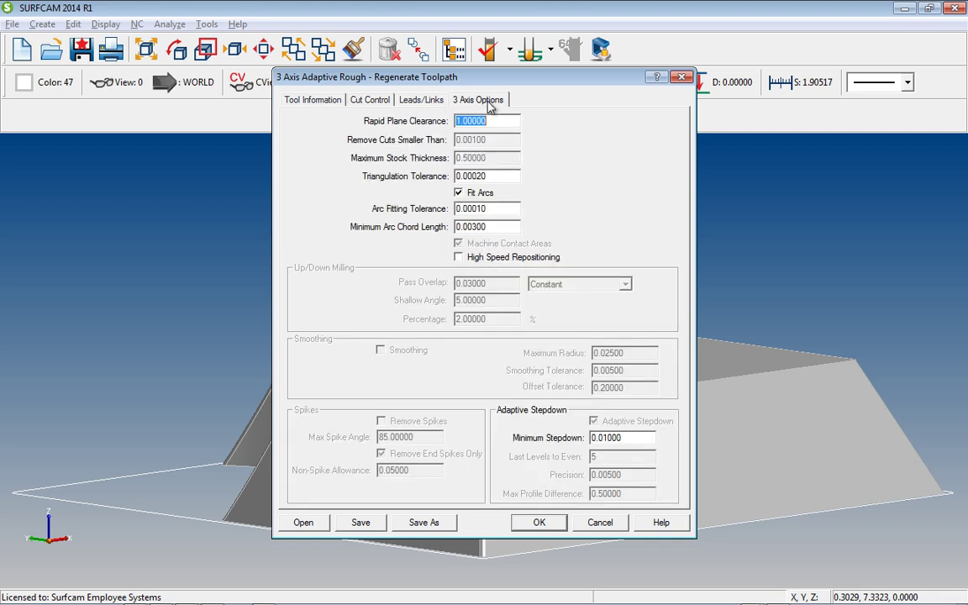
double_click(630, 437)
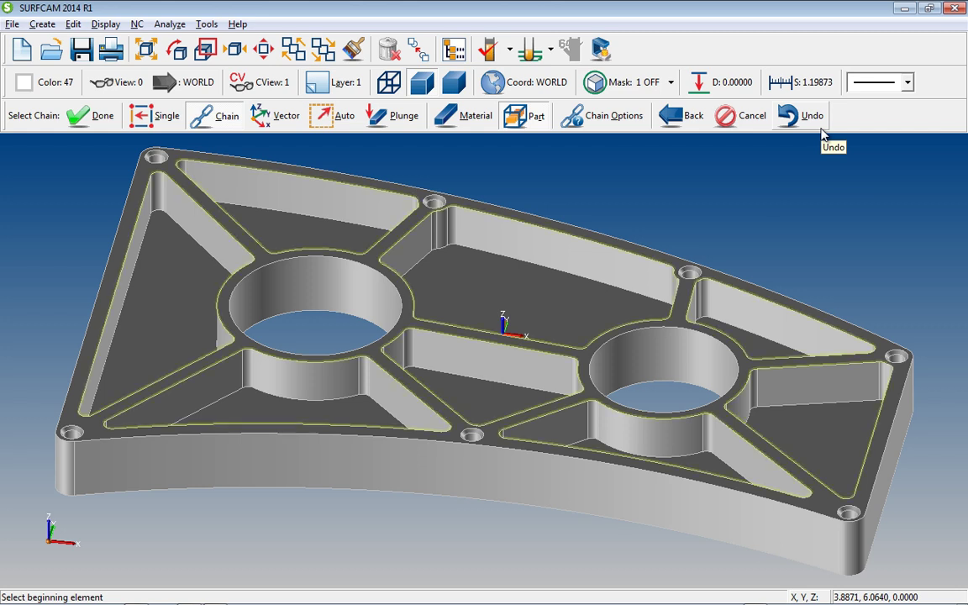
Chain the top-left and left pocket outlines, undoing the mistakenly picked hole-rim circle.
click(404, 200)
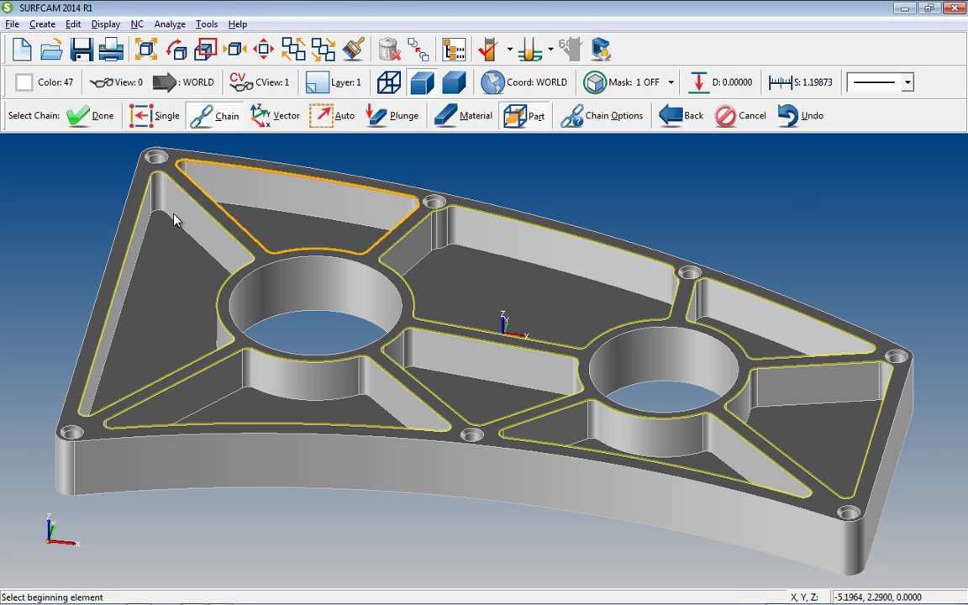
click(143, 208)
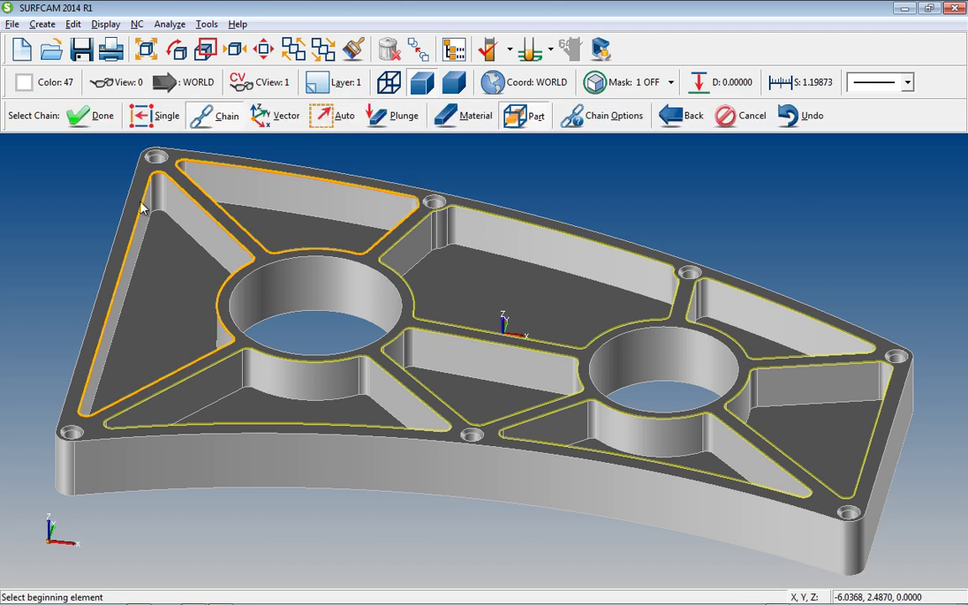
click(339, 359)
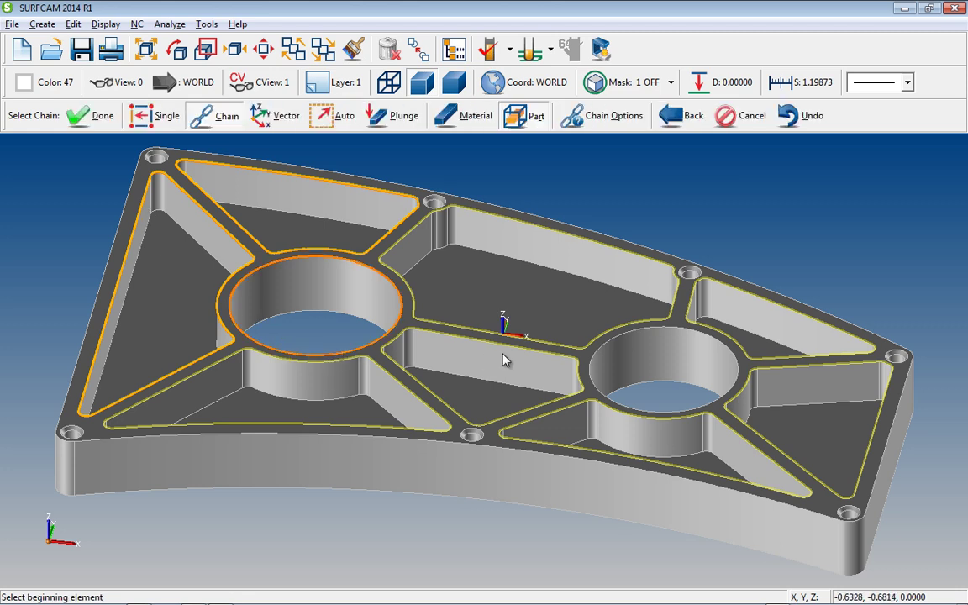
click(804, 131)
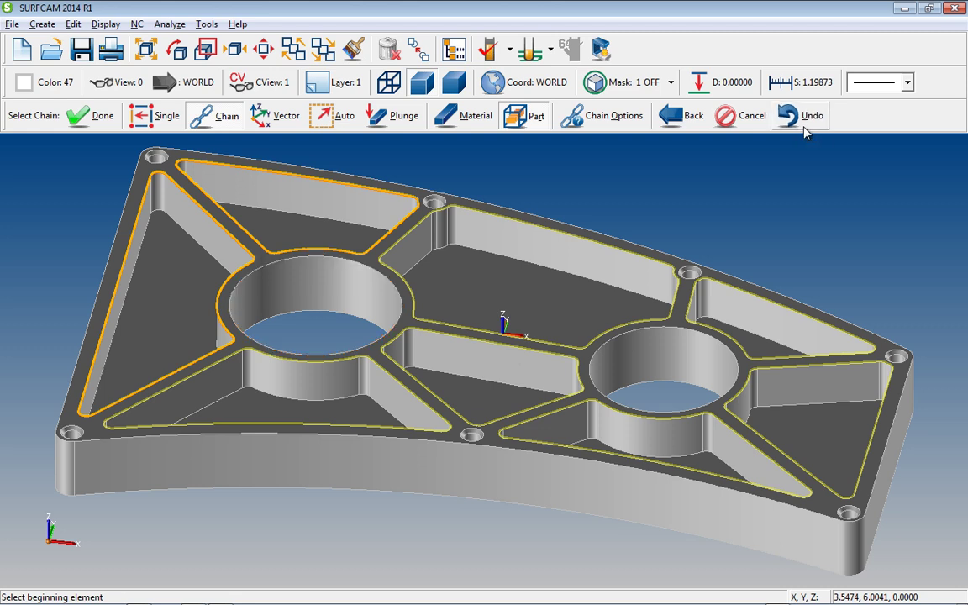
Chain the outline around the hole and ribs, then the lower rib pocket.
click(350, 366)
click(350, 366)
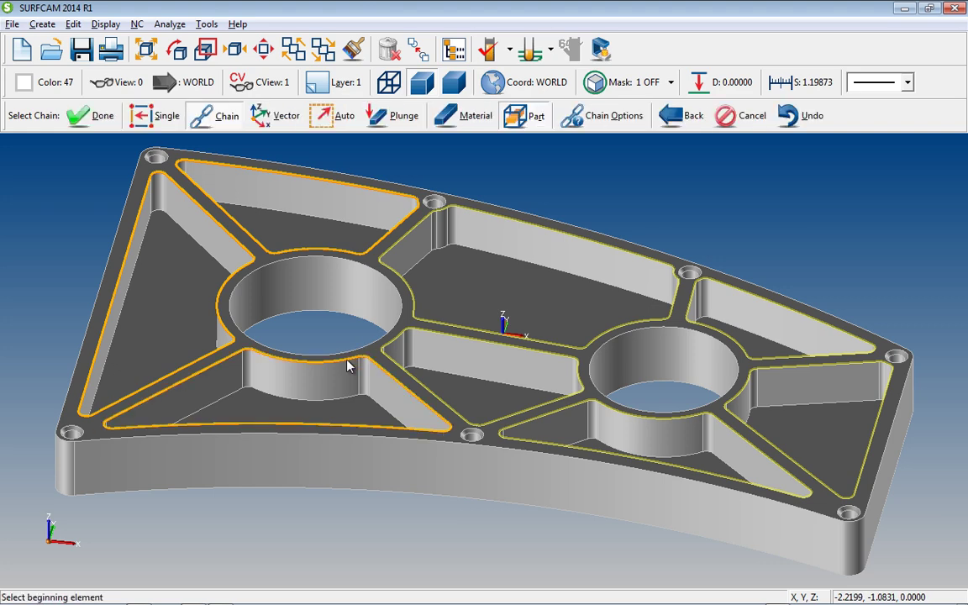
click(497, 349)
click(499, 349)
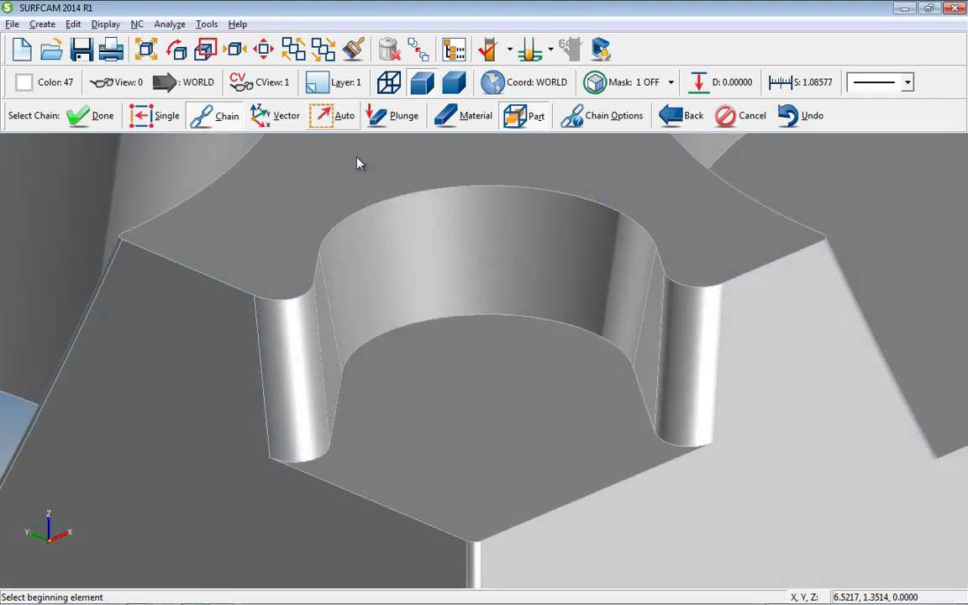
Start the pocket chain at the right fillet and extend it over the top arc and left side.
click(718, 291)
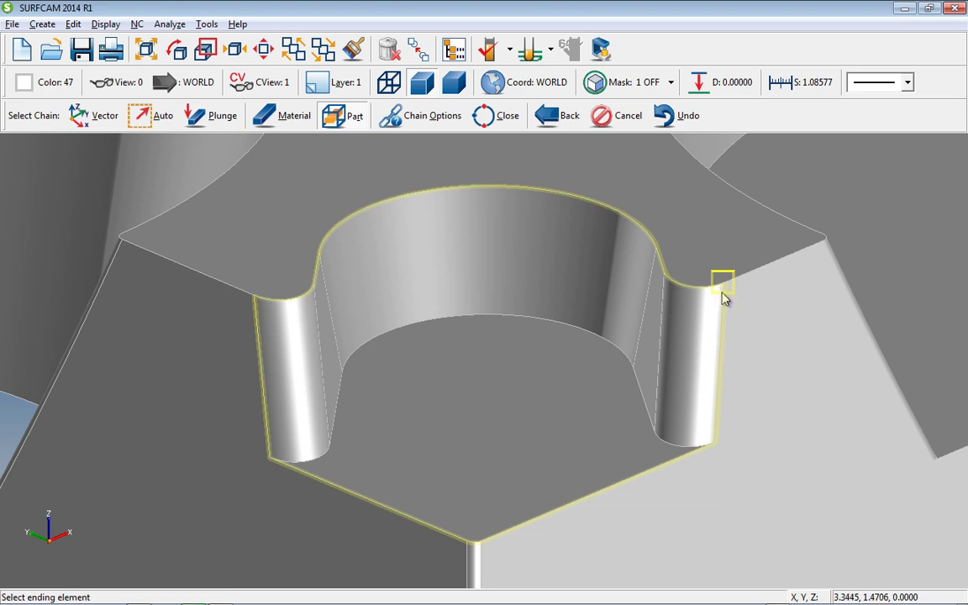
click(723, 299)
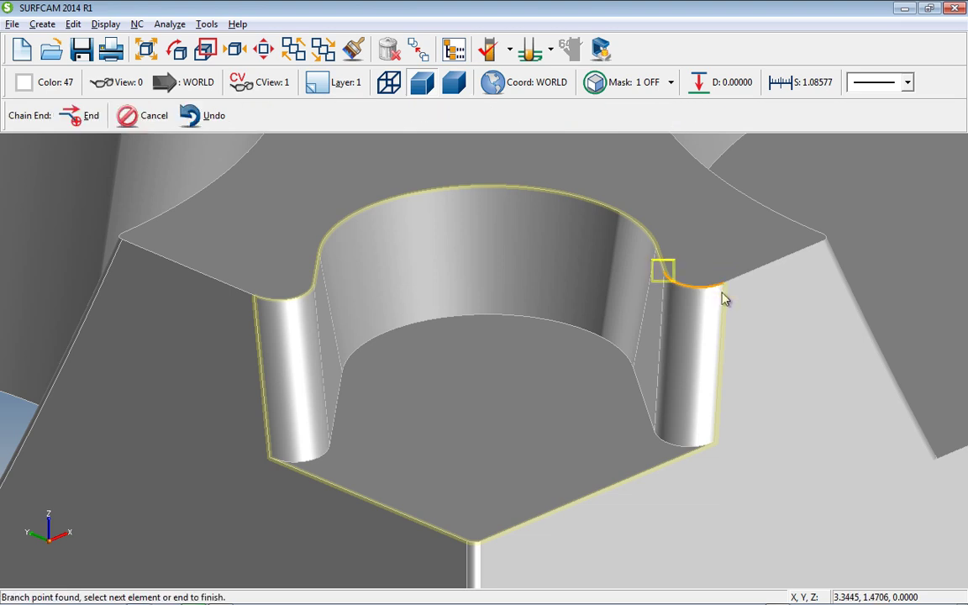
click(661, 266)
click(654, 246)
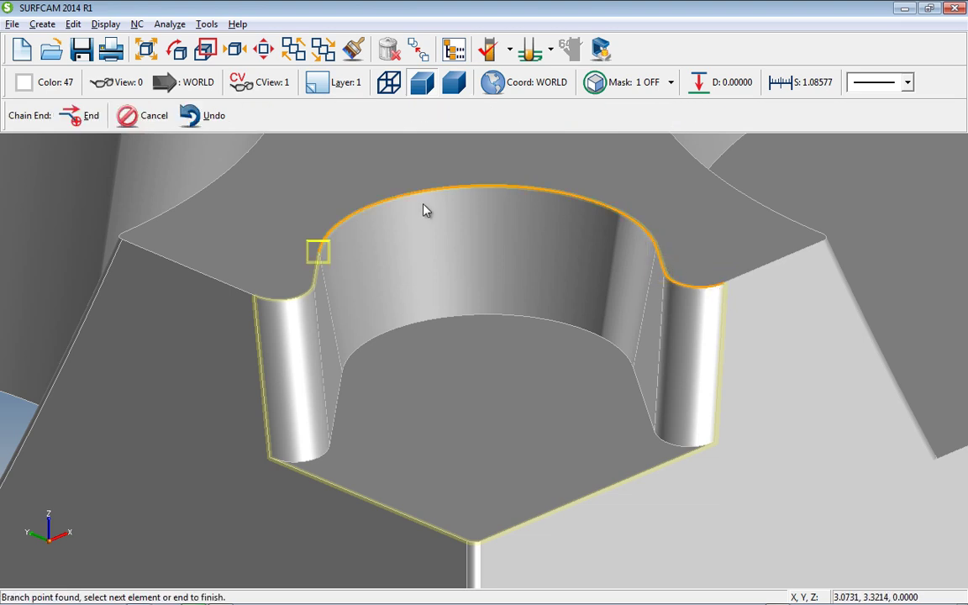
click(299, 298)
click(263, 385)
click(317, 452)
click(335, 432)
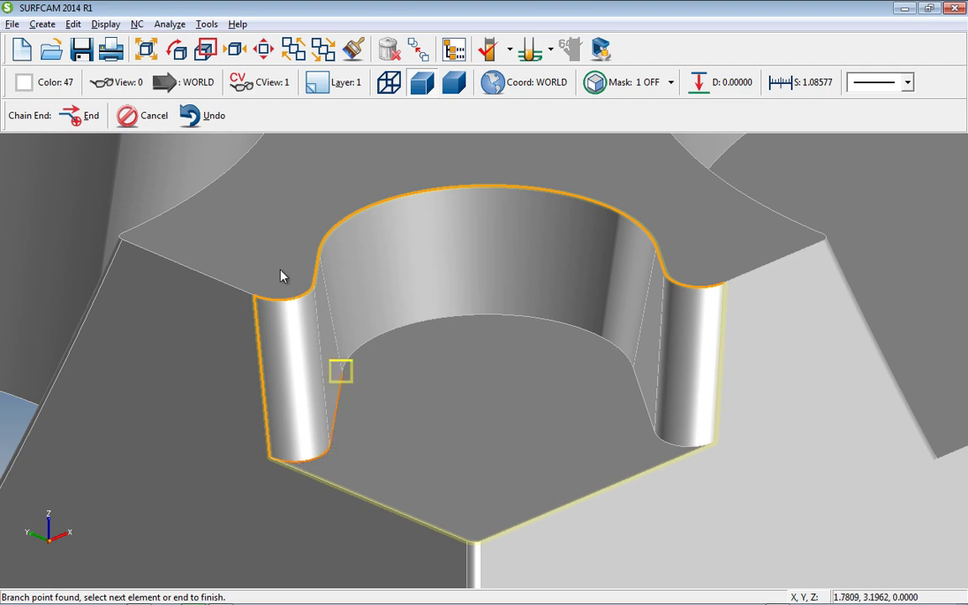
Undo the two wrong segments, add the bottom edges, and close the chain at the right edge.
click(215, 125)
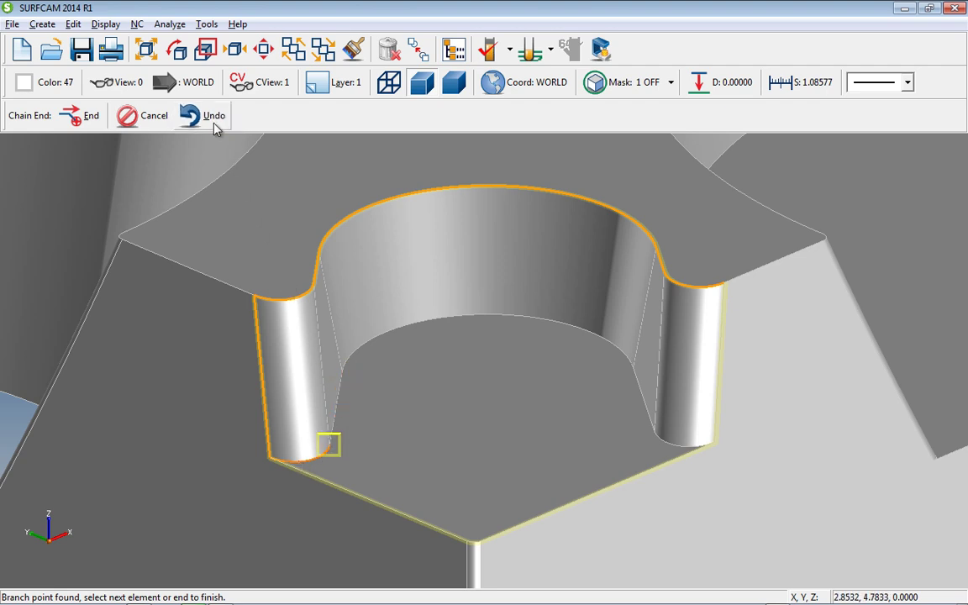
click(215, 125)
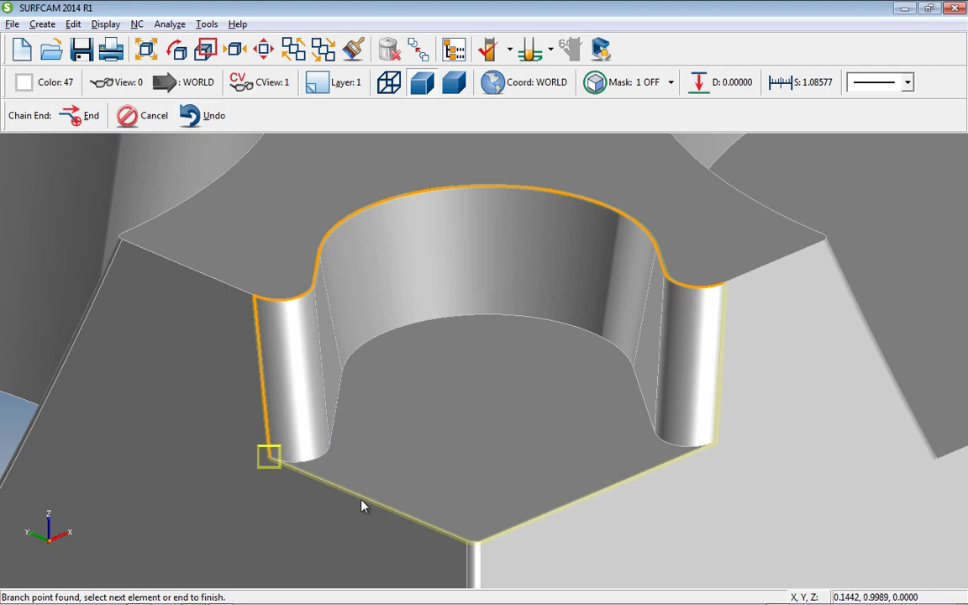
click(390, 509)
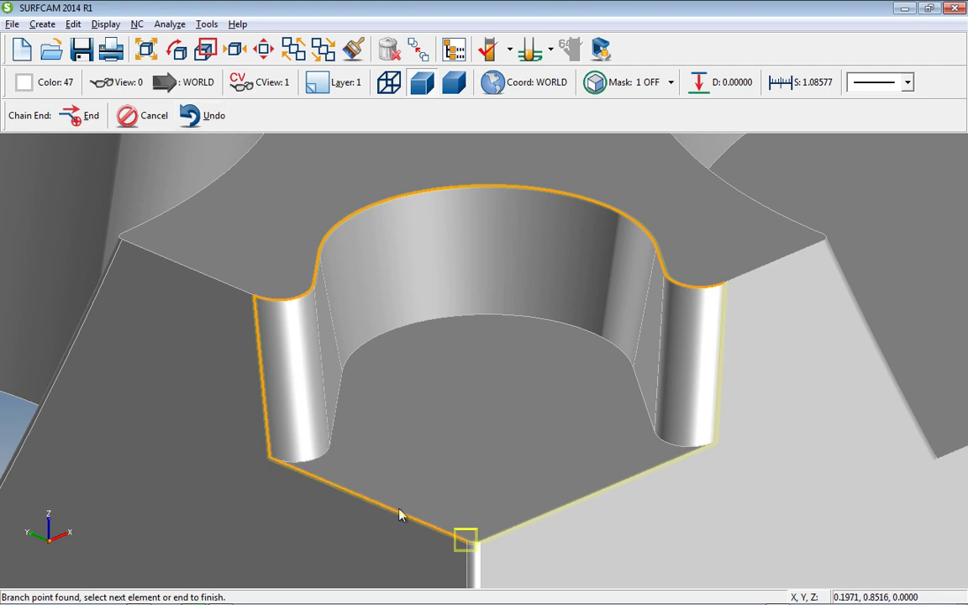
click(491, 539)
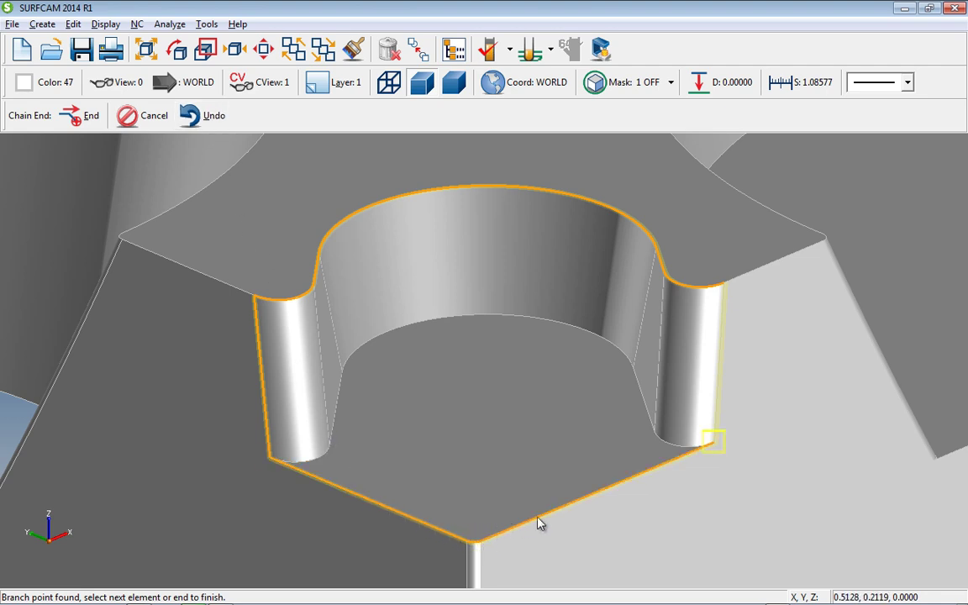
click(717, 409)
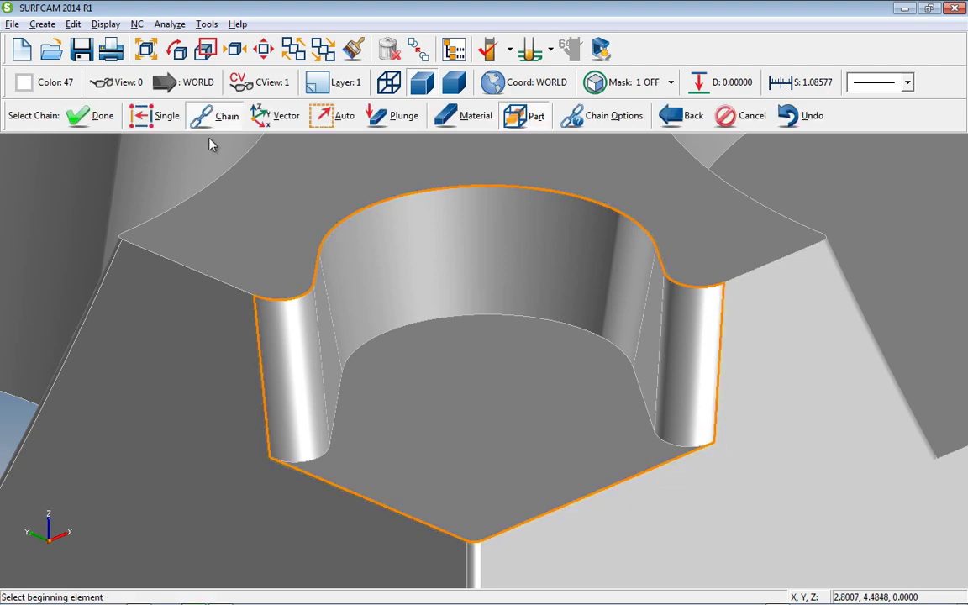
click(100, 120)
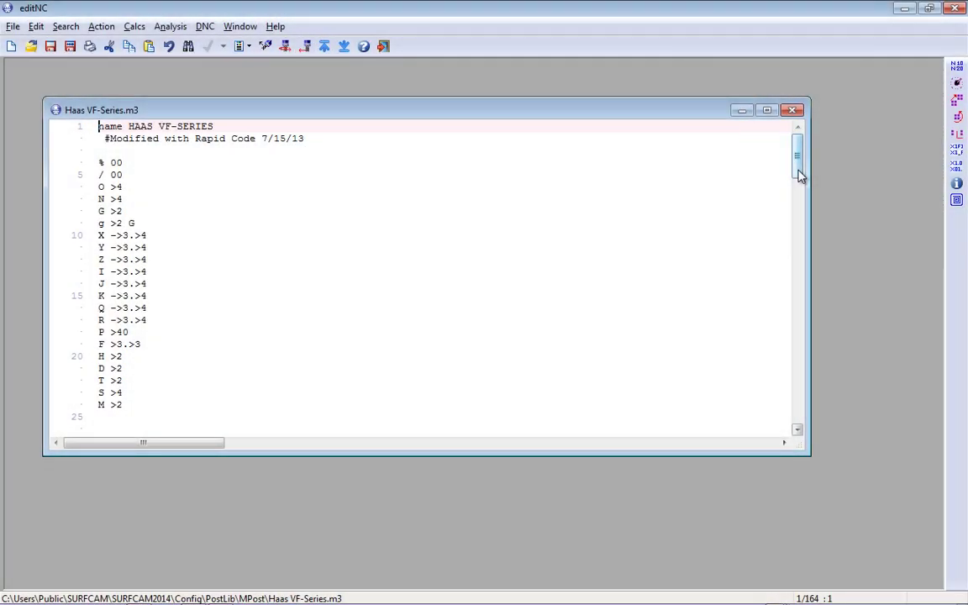
Scroll the Haas VF-Series.m3 template in editNC down to the RapidCode Z-safety block.
drag(799, 173, 804, 249)
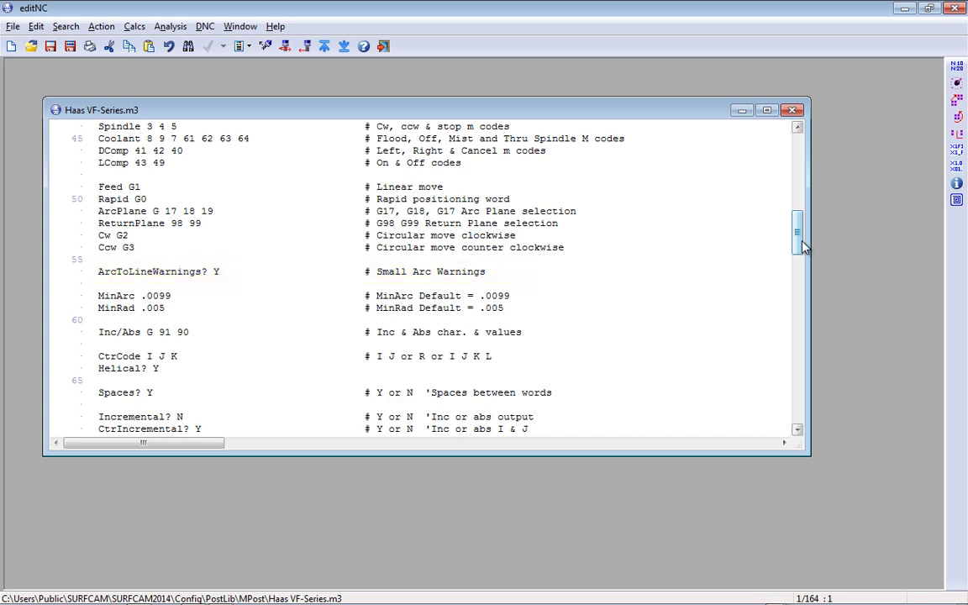
drag(803, 246, 793, 340)
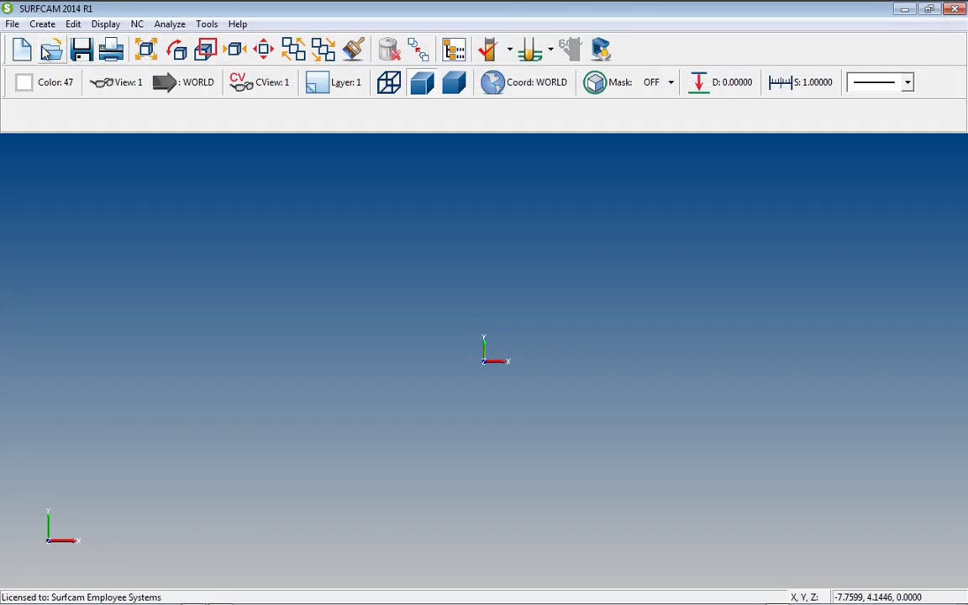
Open SURFCAM's File Open dialog and list the file types it can open.
click(49, 51)
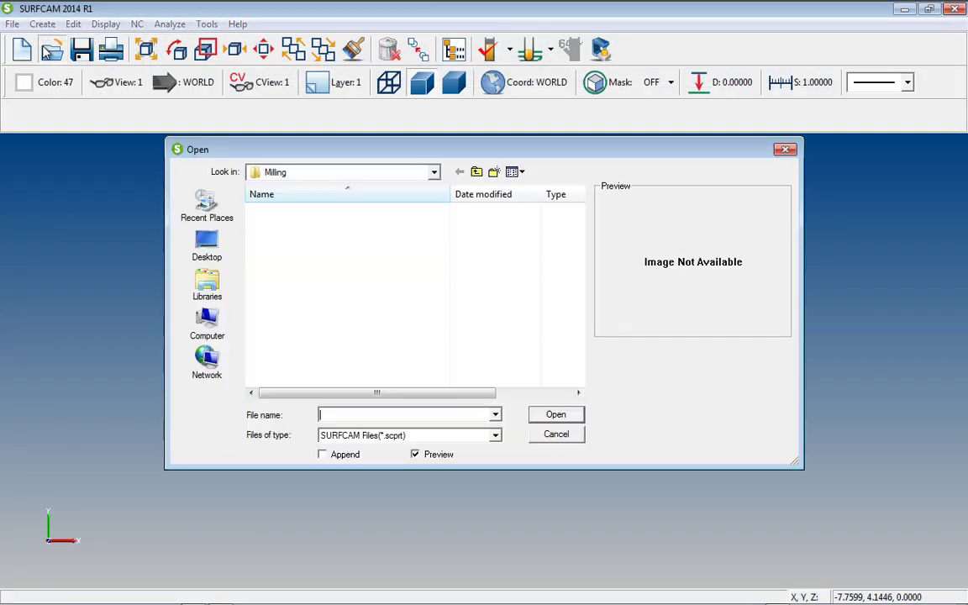
click(495, 435)
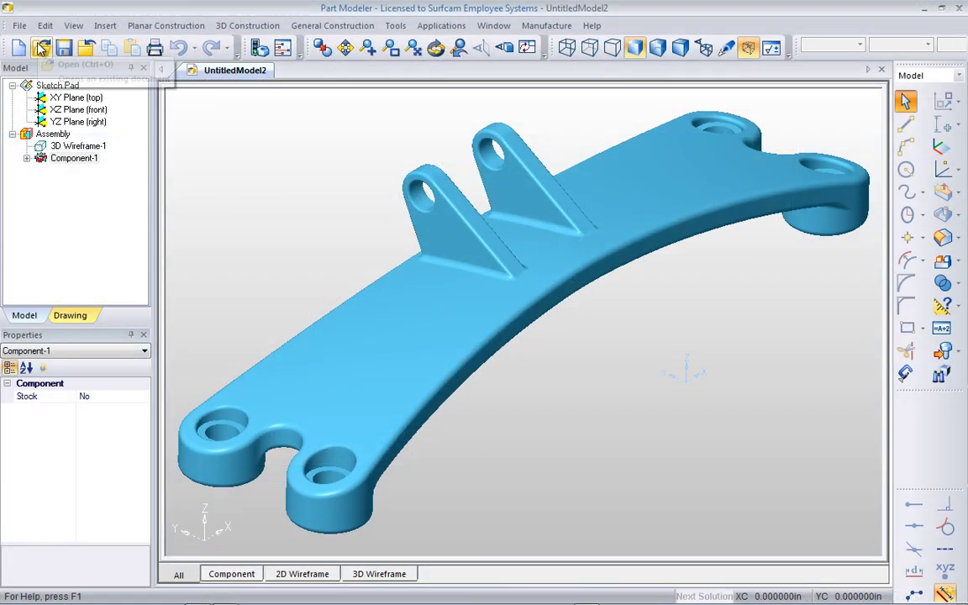
Show Part Modeler's importable formats (STEP, IGES, SolidWorks, Catia V5) in the Open dialog.
click(41, 49)
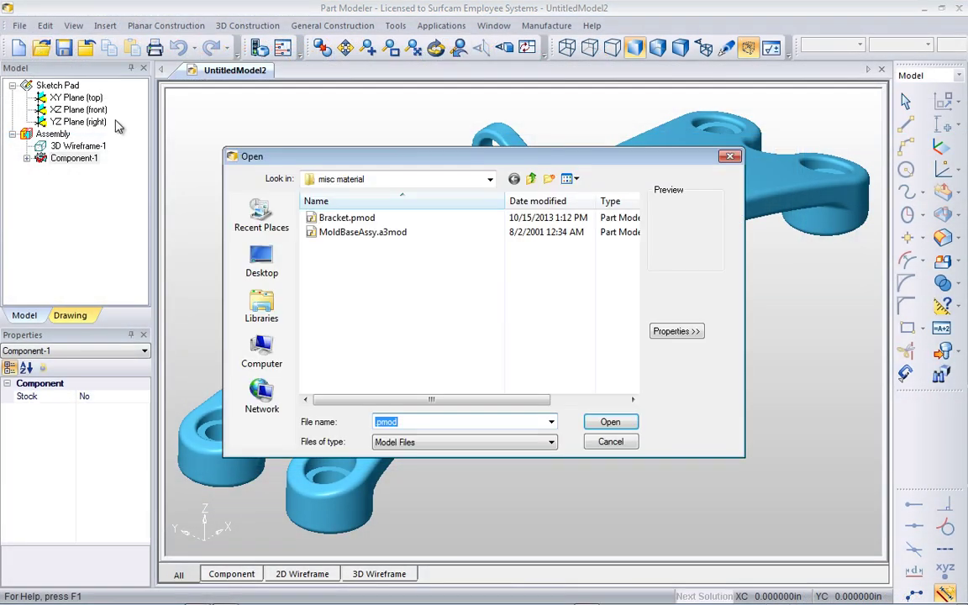
click(552, 444)
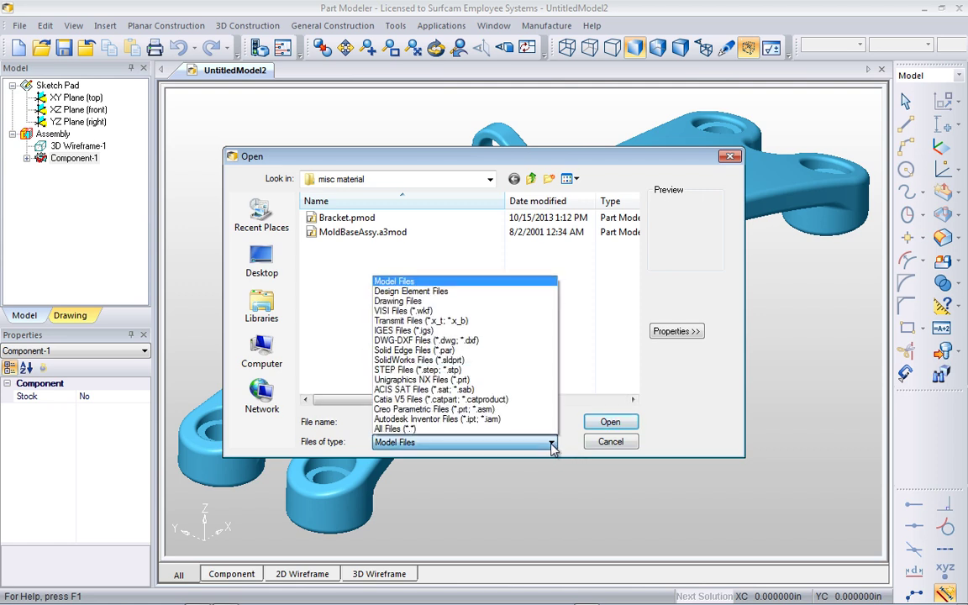